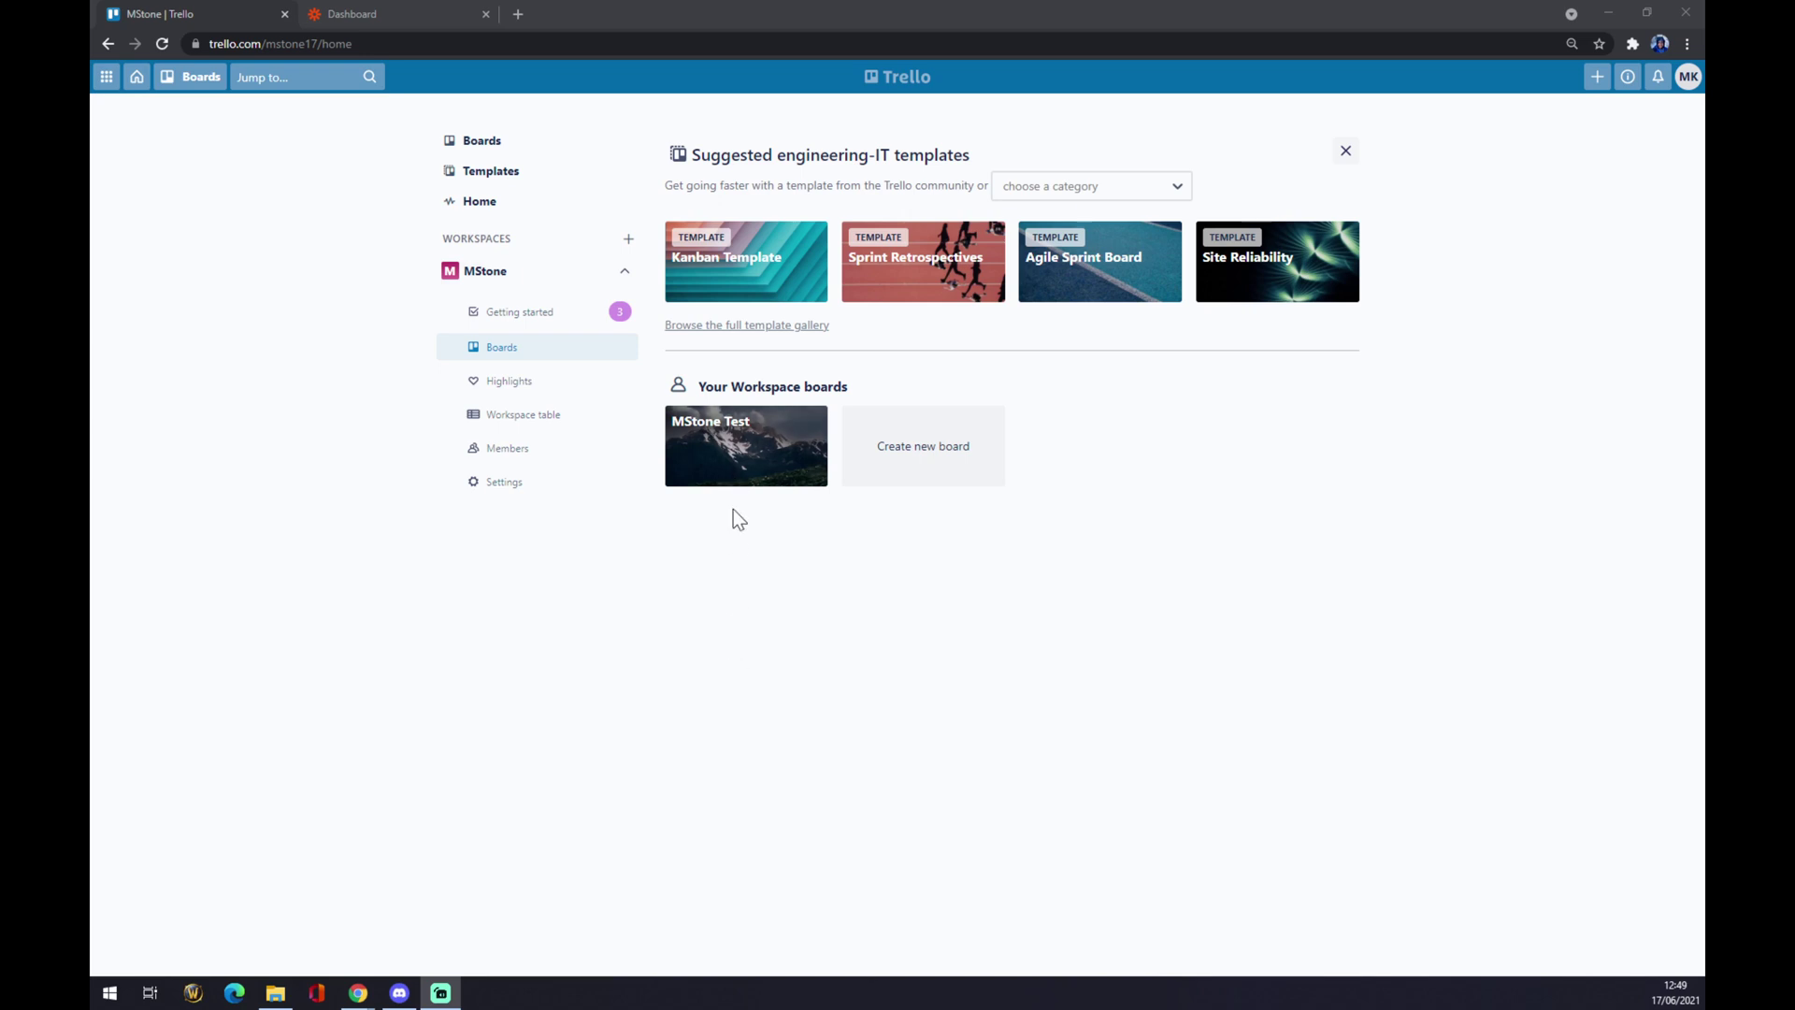
Open the MStone Test board's Power-Ups directory and search it for 'gitla'
left_click(758, 447)
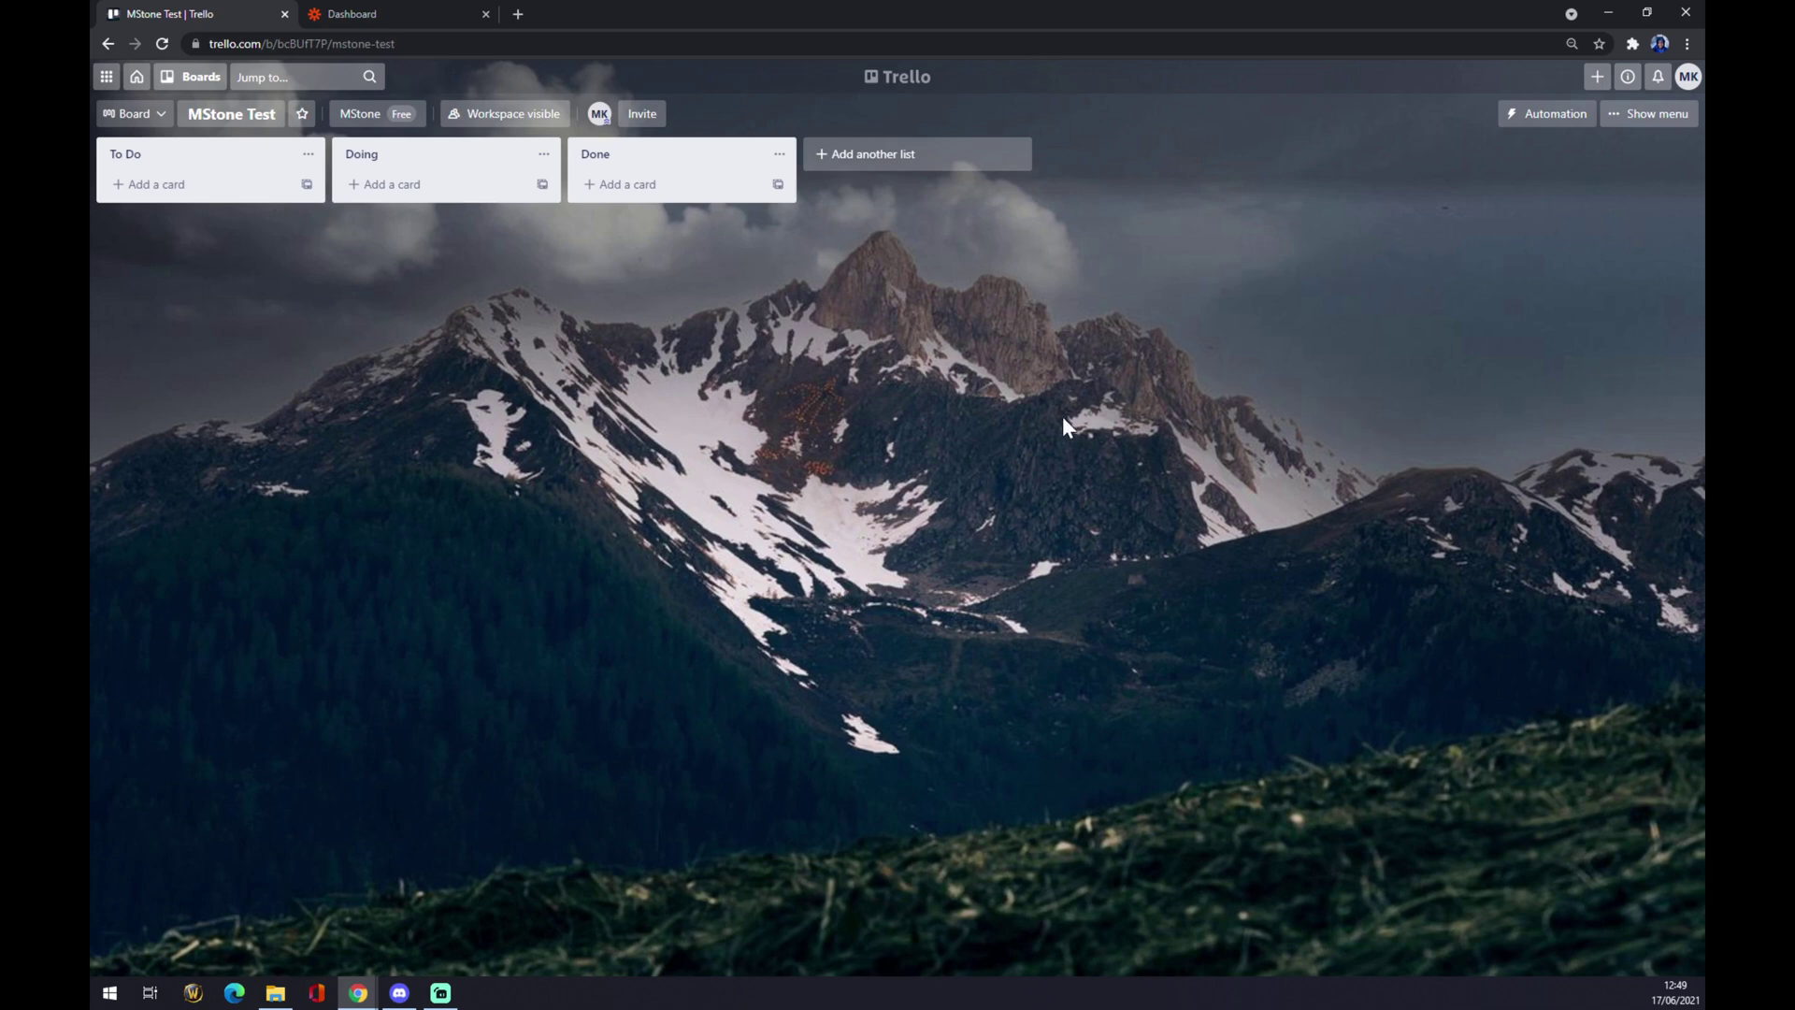
left_click(1632, 116)
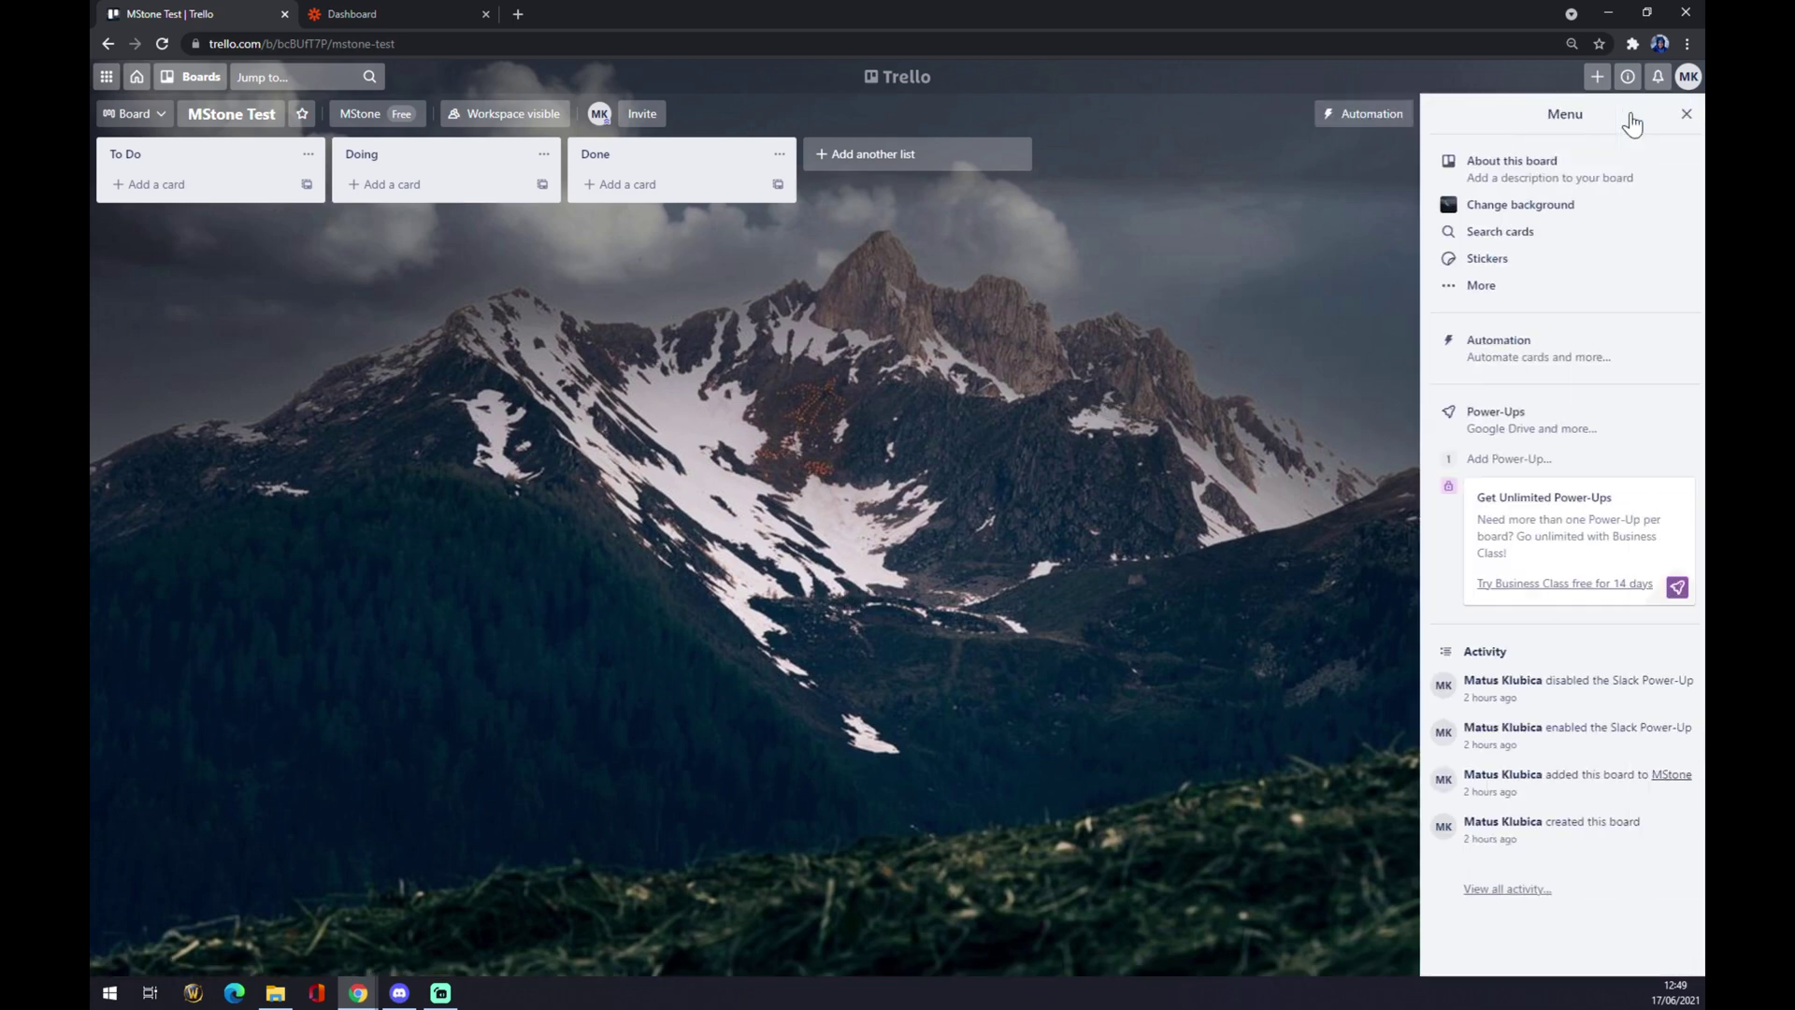
left_click(1534, 437)
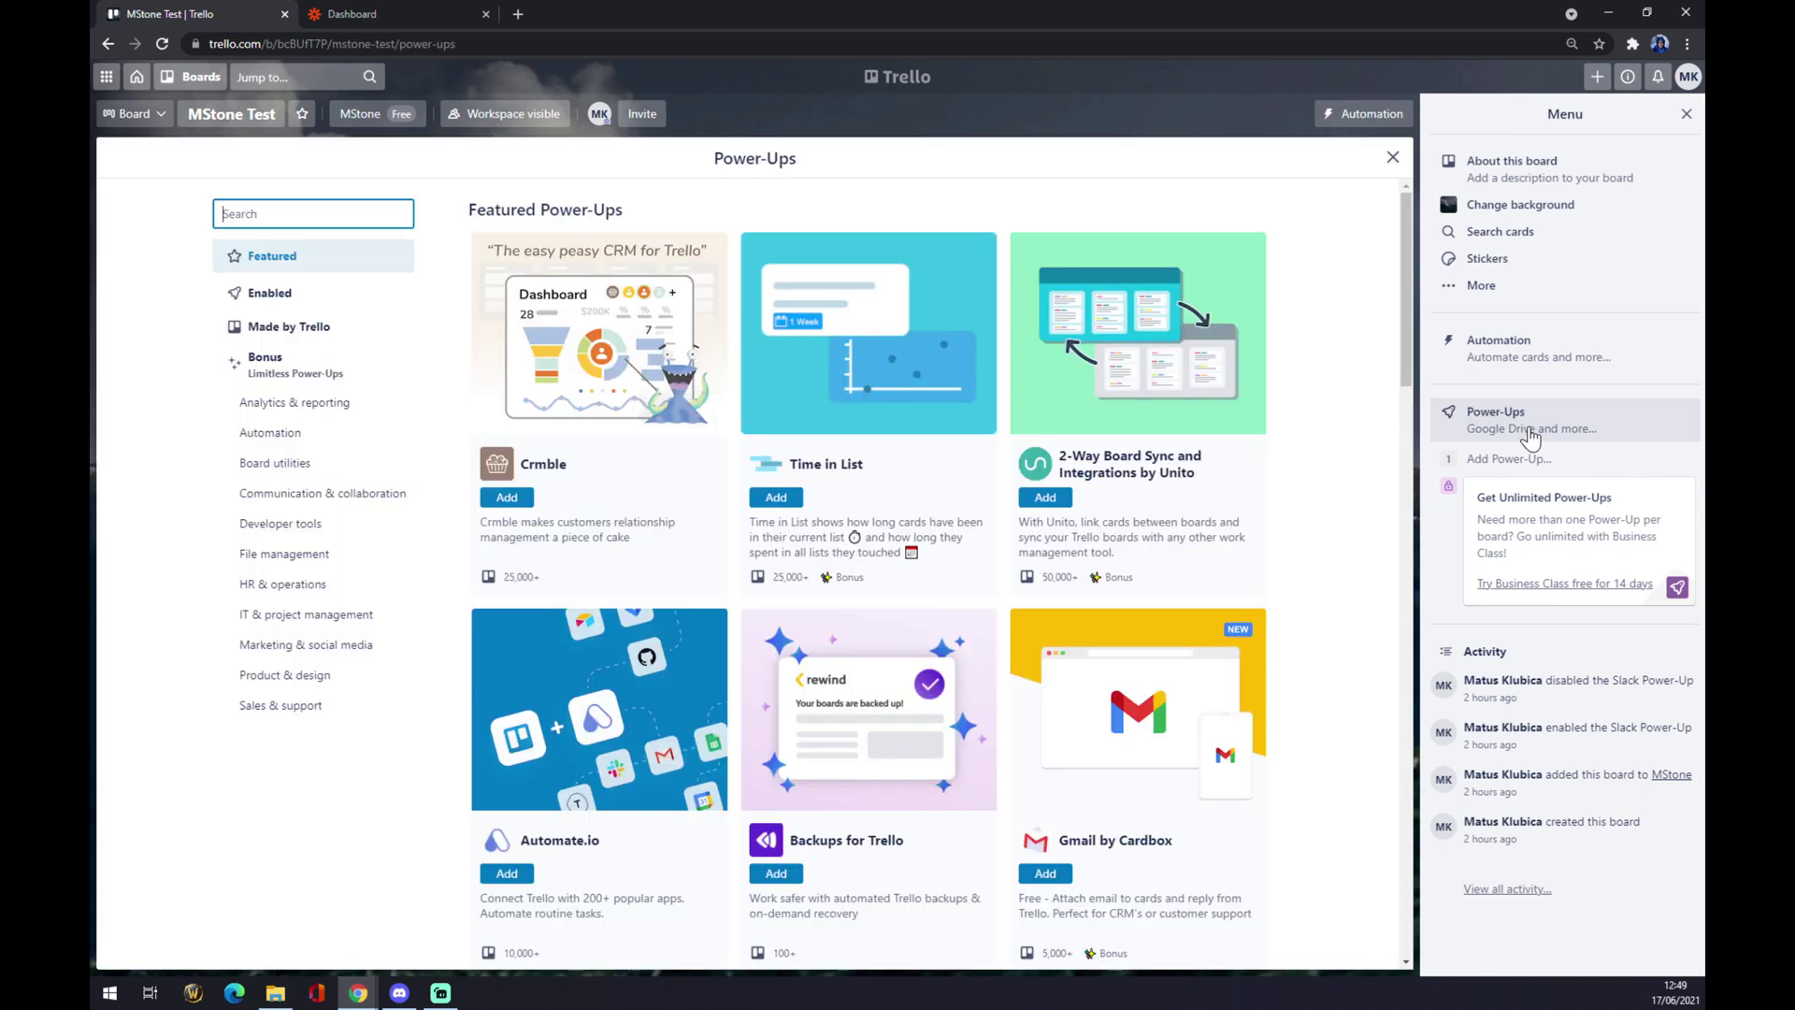
left_click(1687, 114)
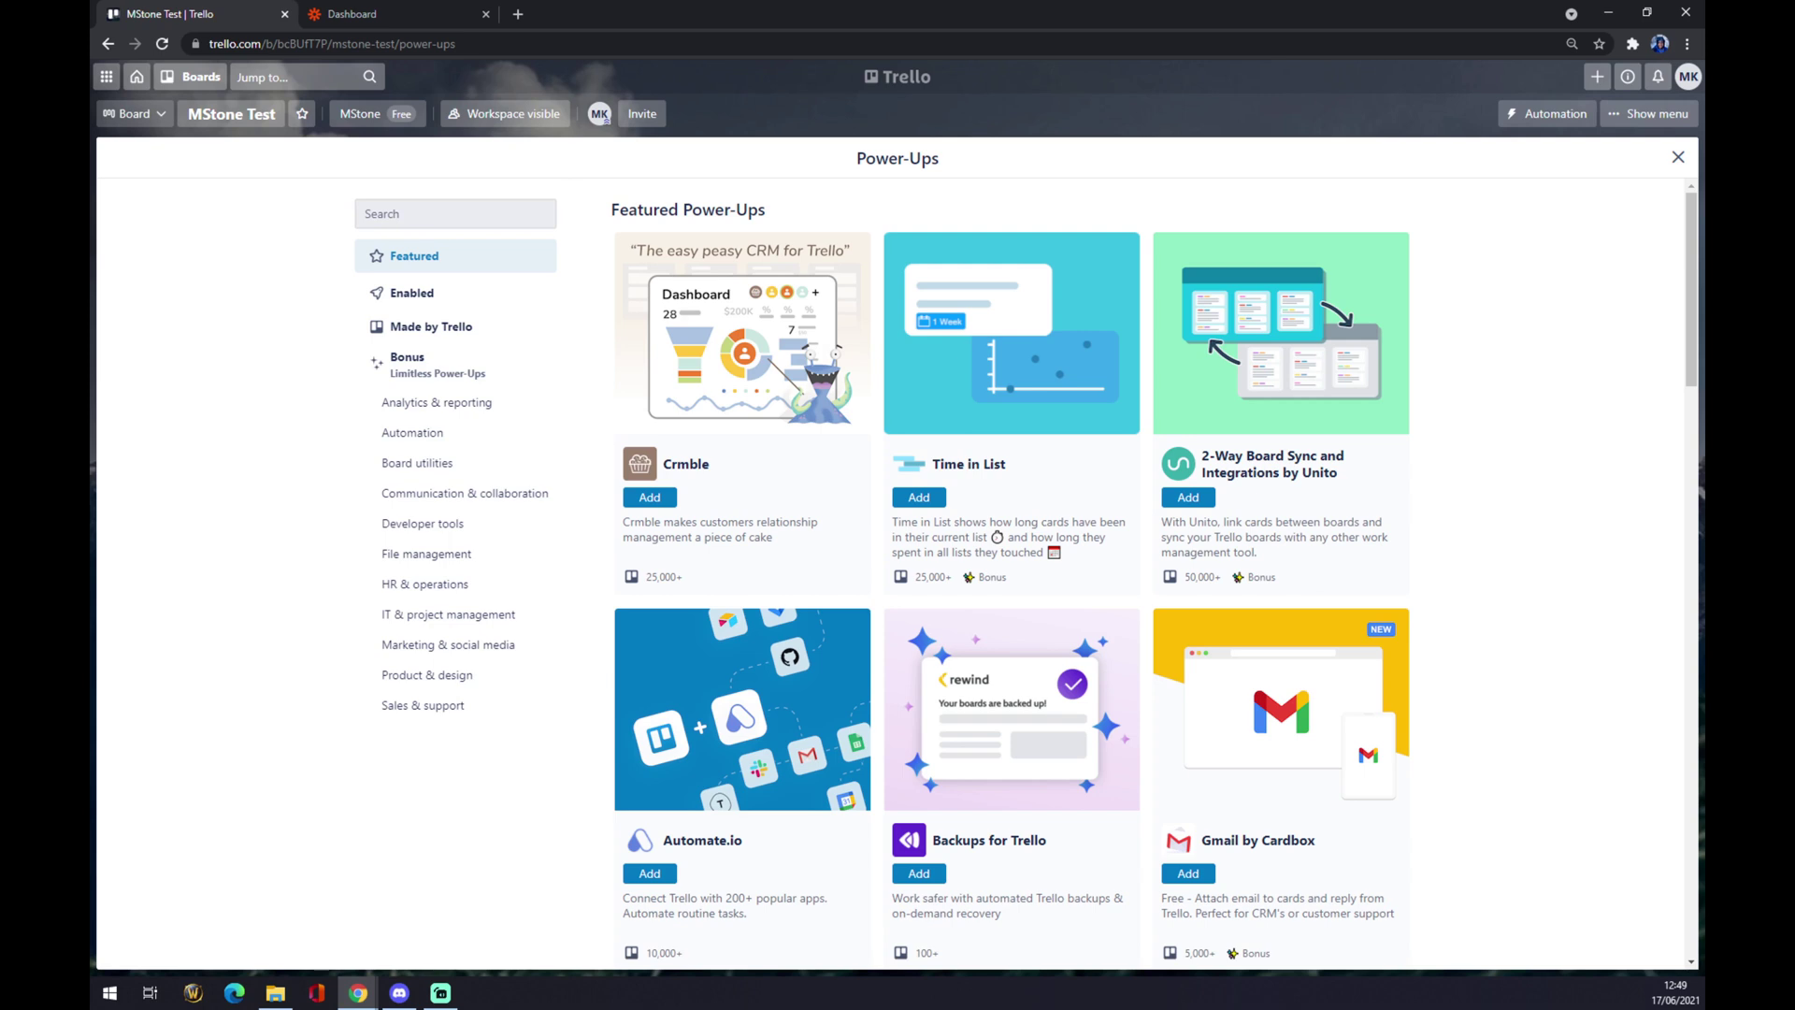
left_click(456, 213)
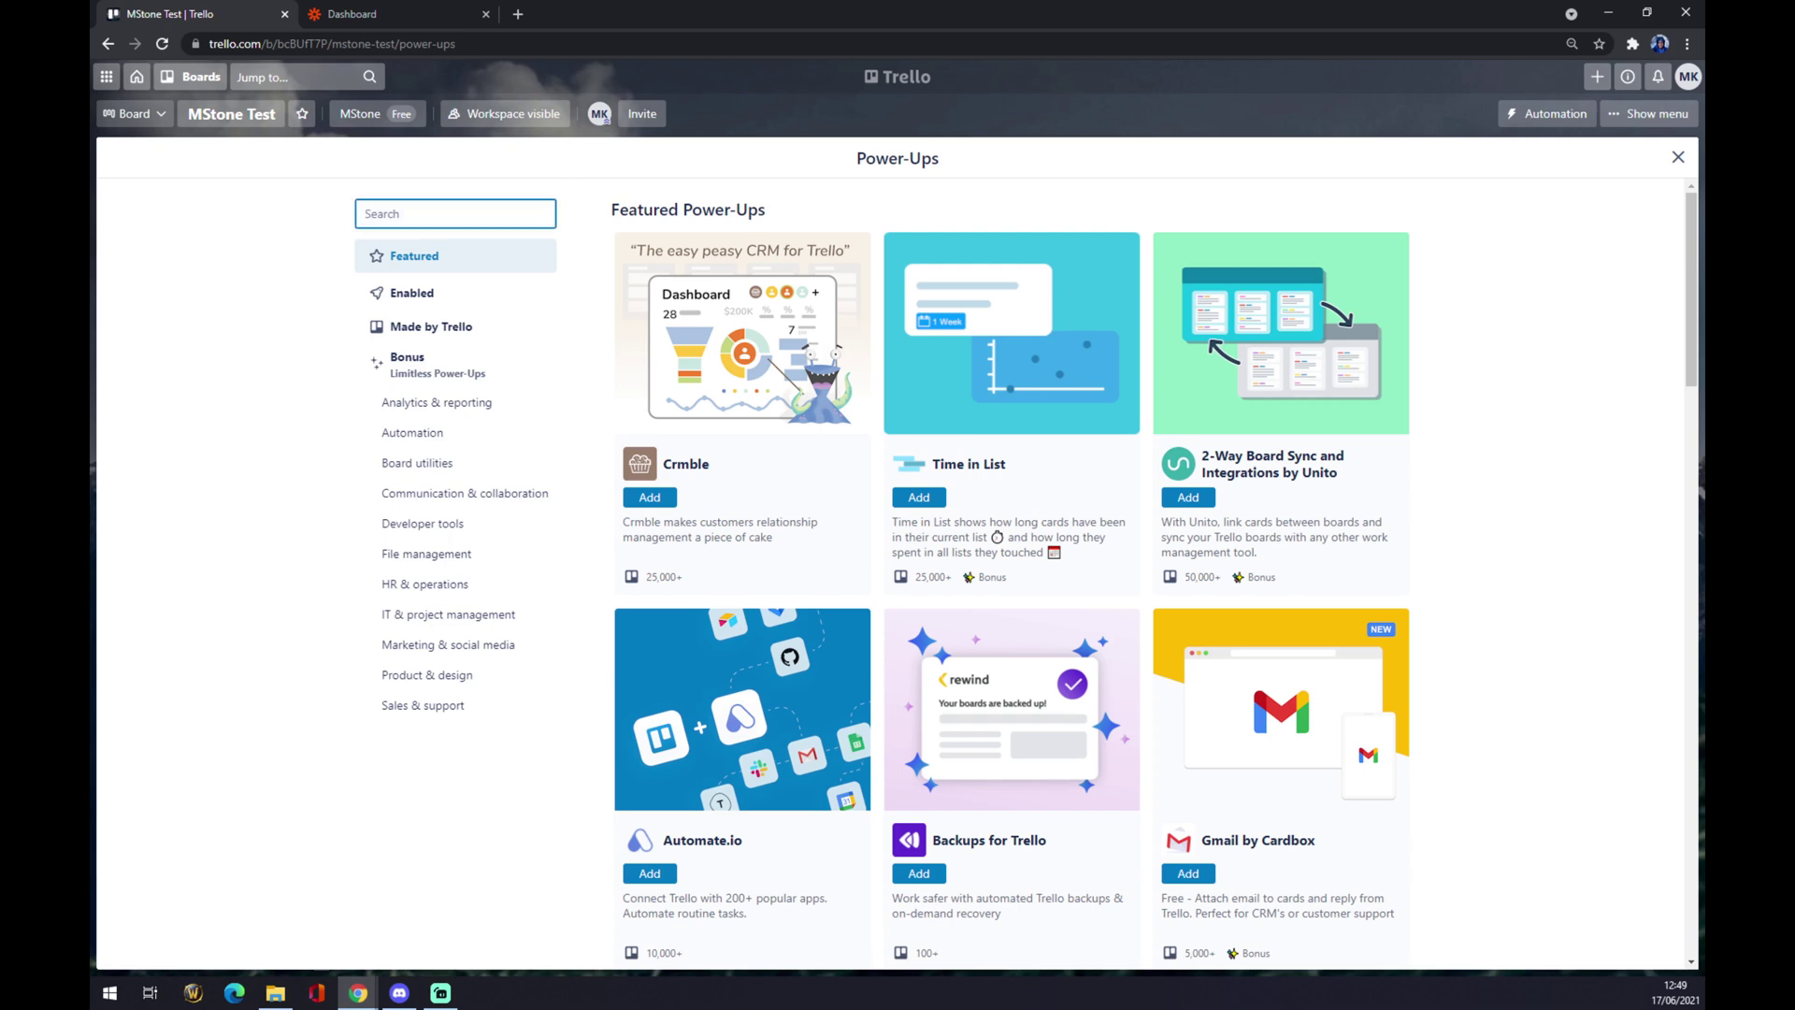
type("gitla")
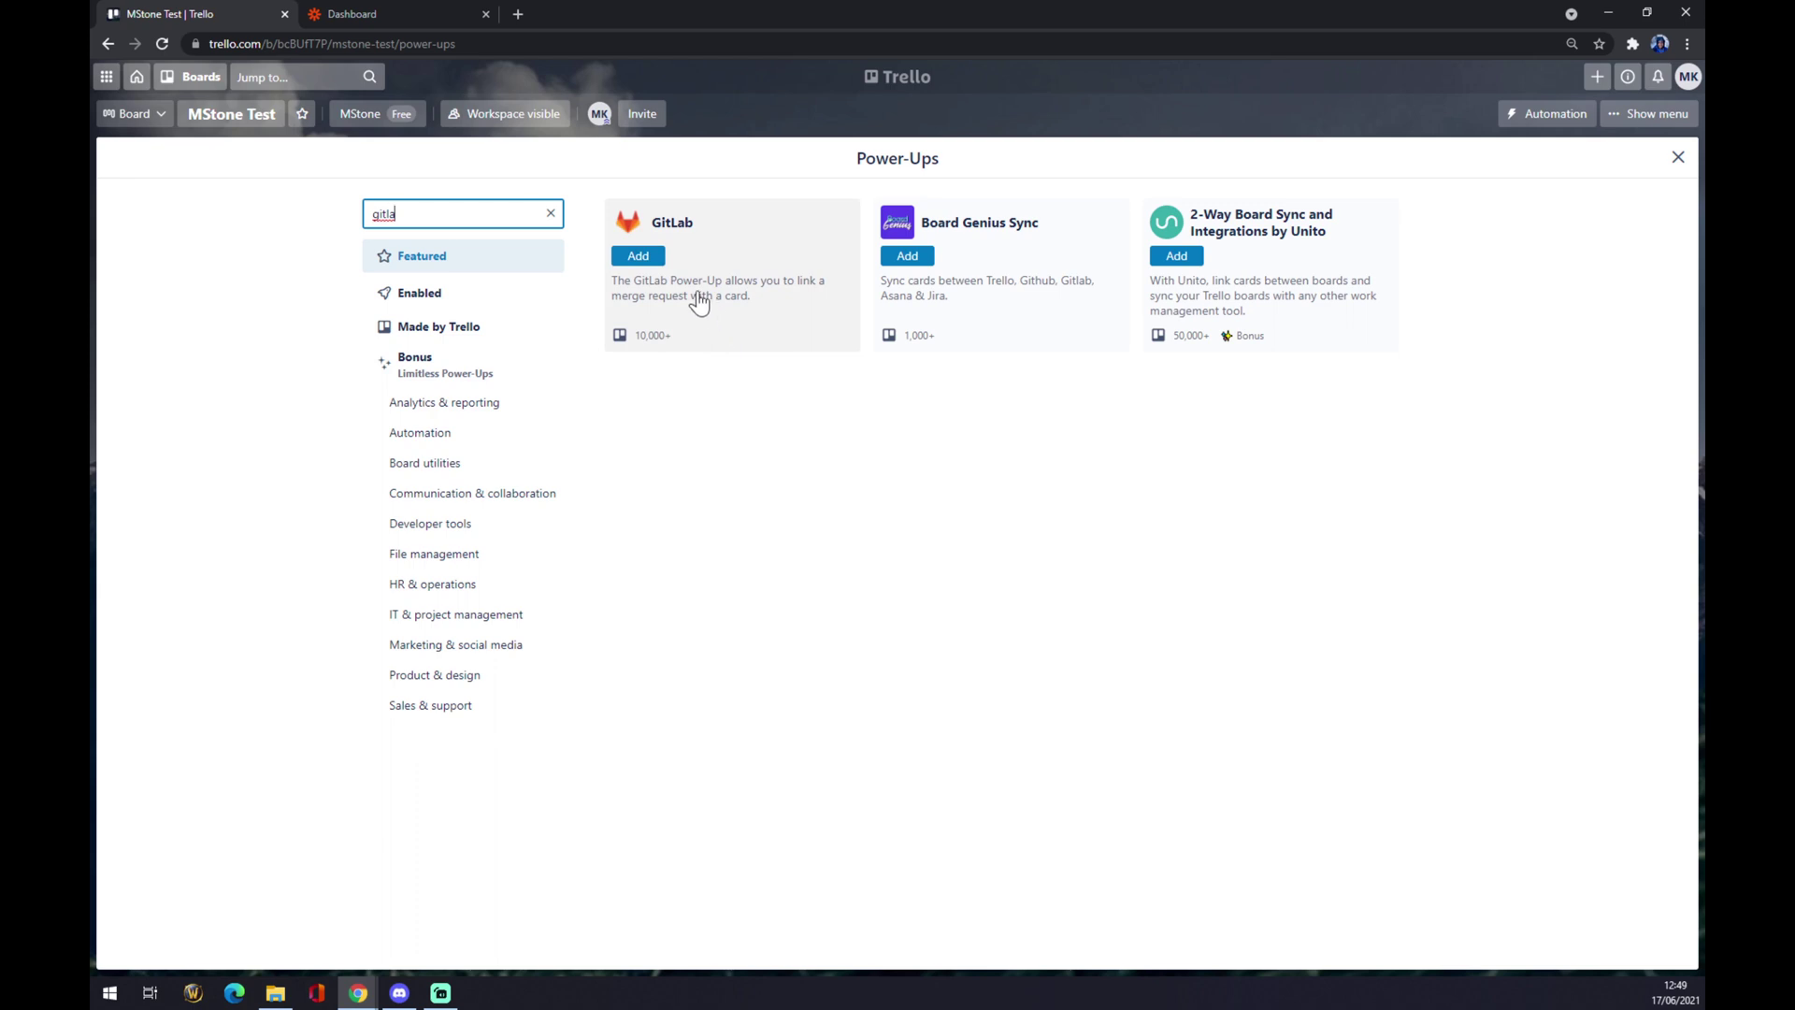
In Zapier, make a new zap and name it 'trello to gitlab'
left_click(396, 19)
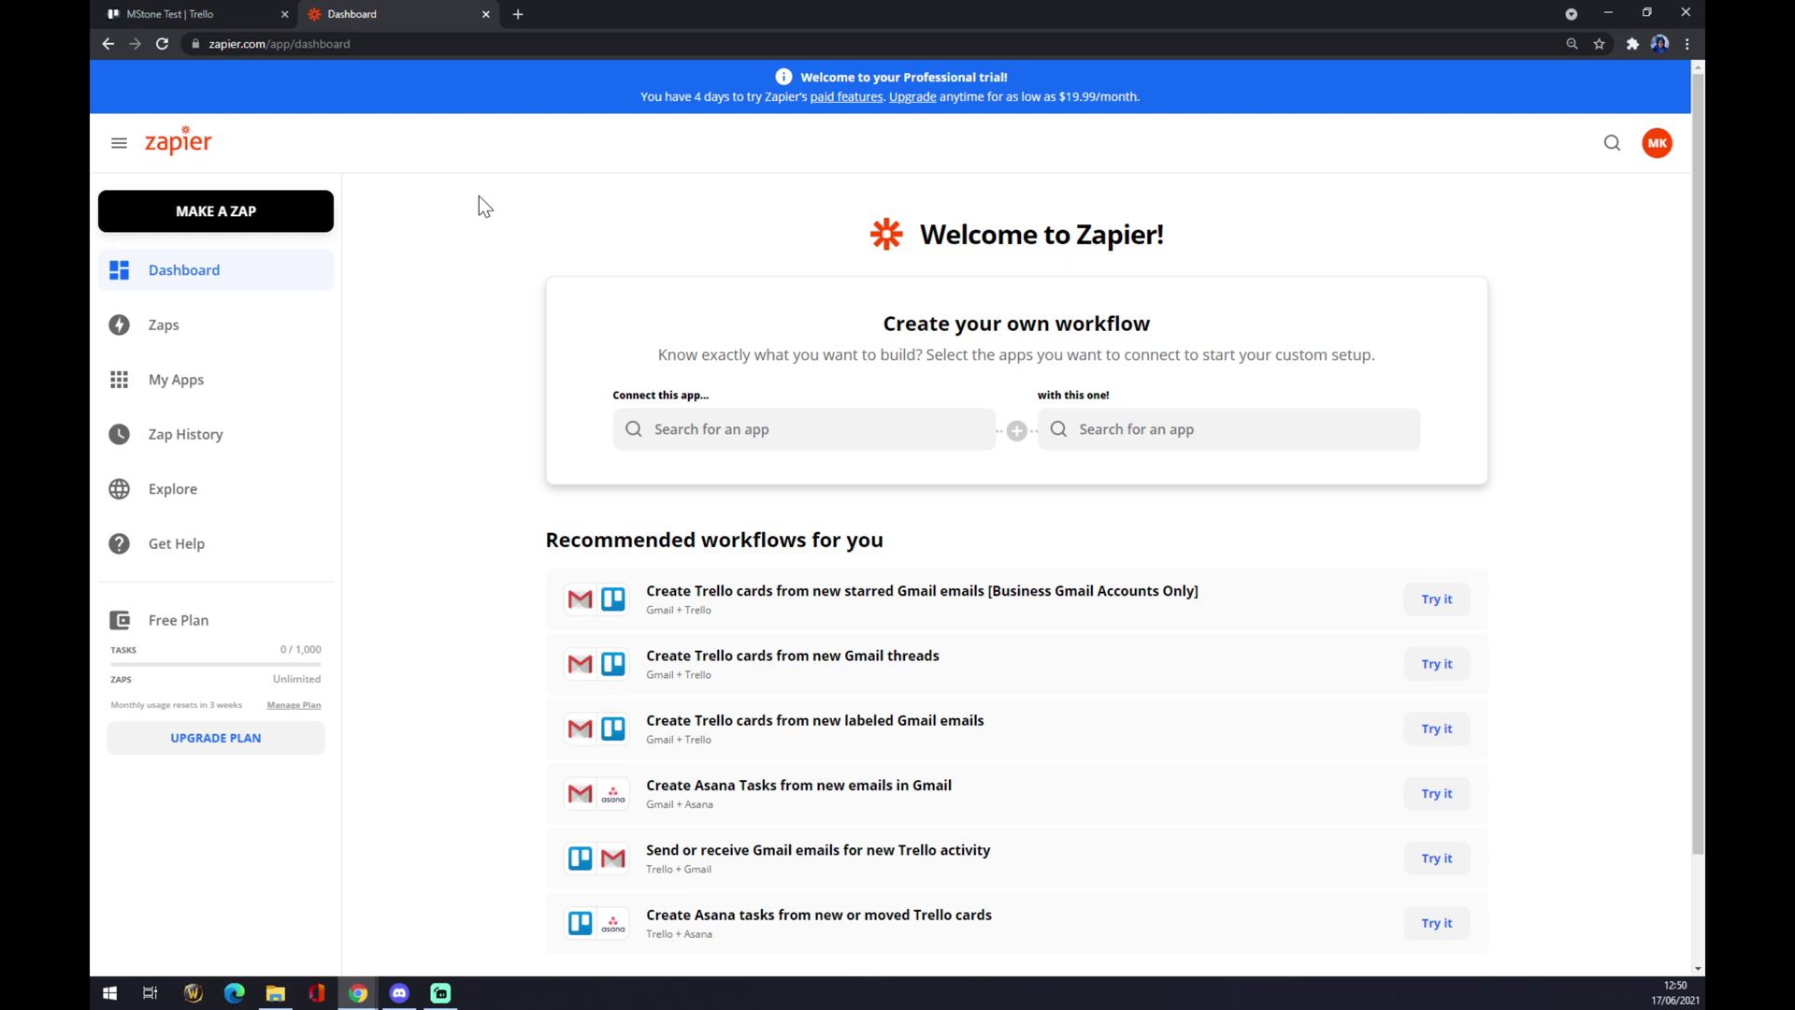
left_click(253, 226)
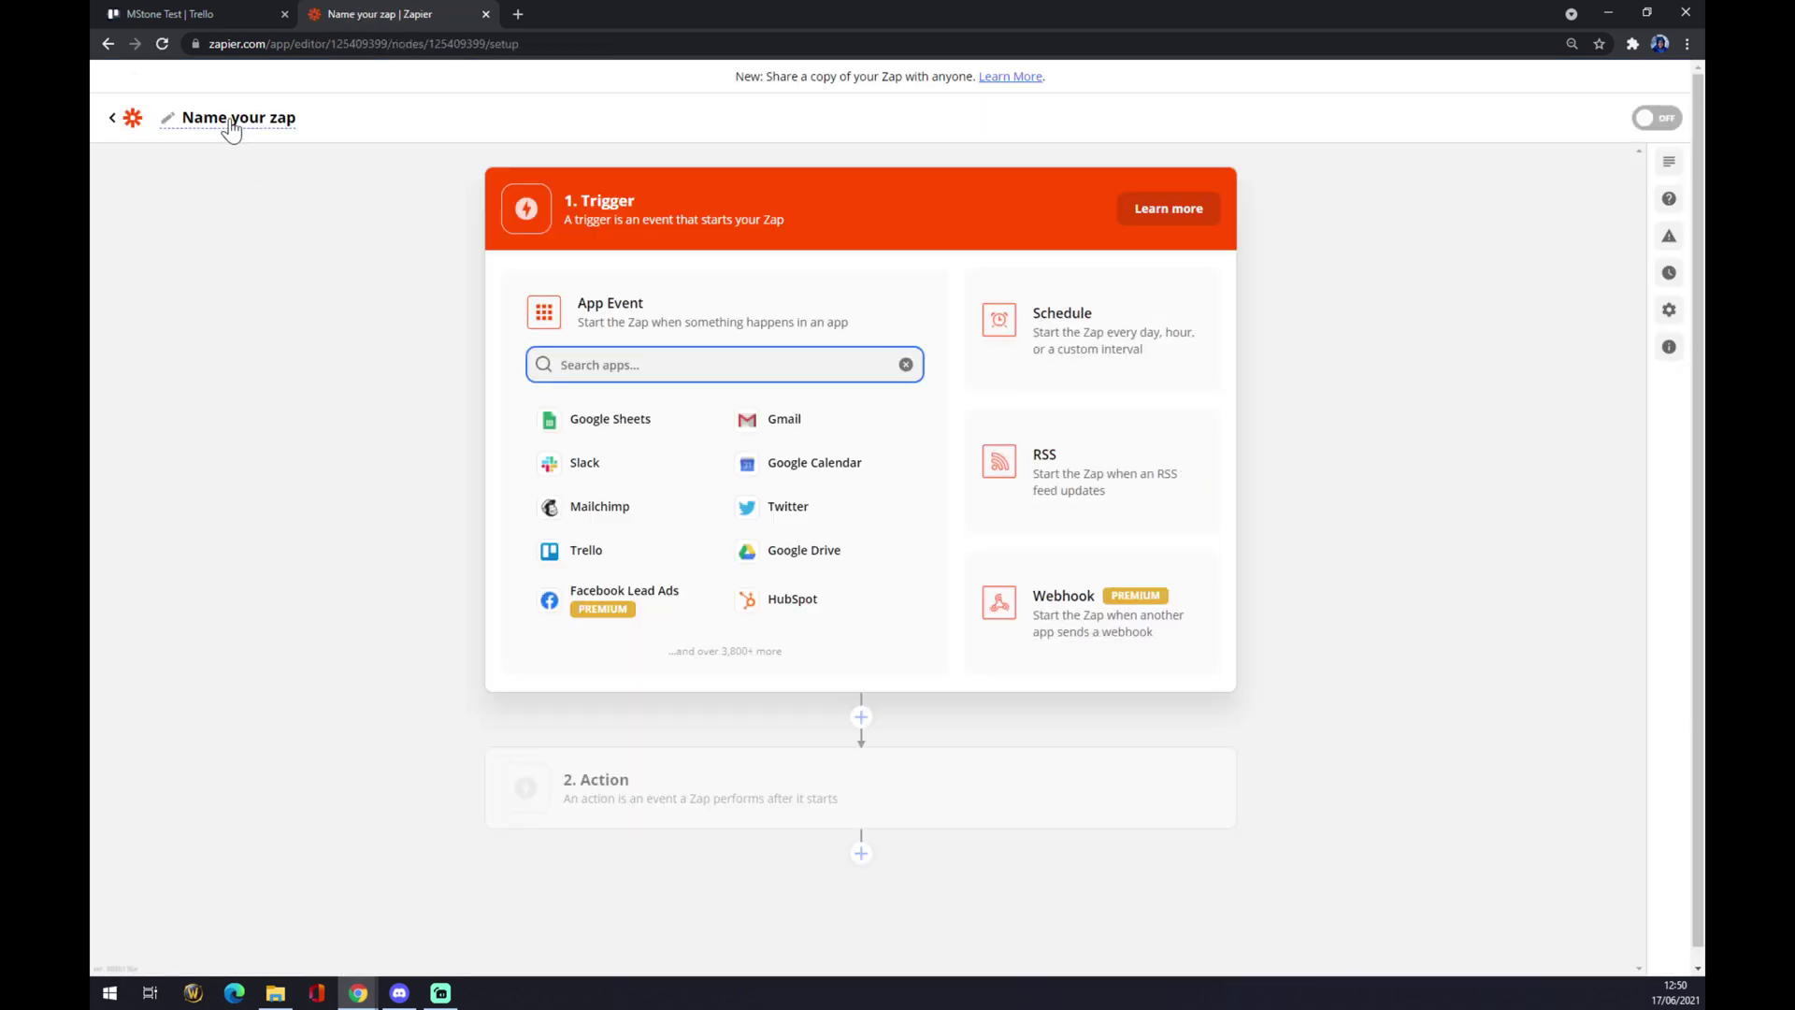
left_click(232, 128)
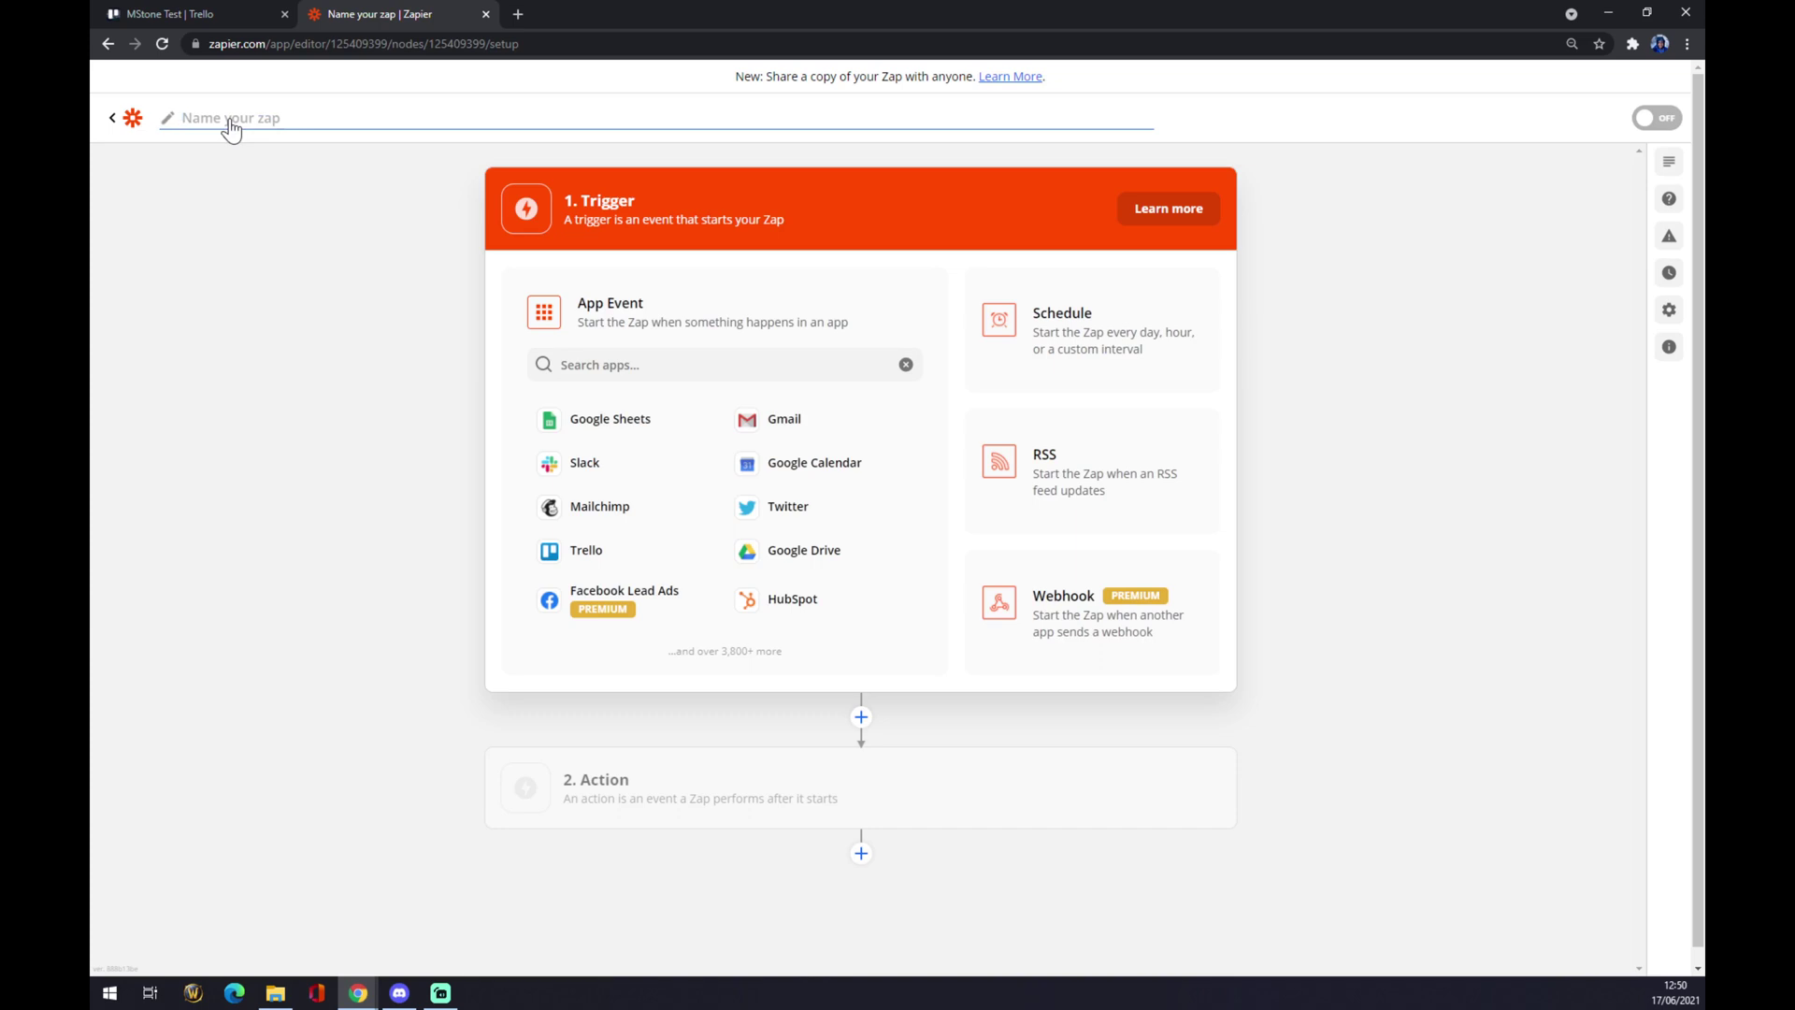
type("trello to gitlab")
key("Return")
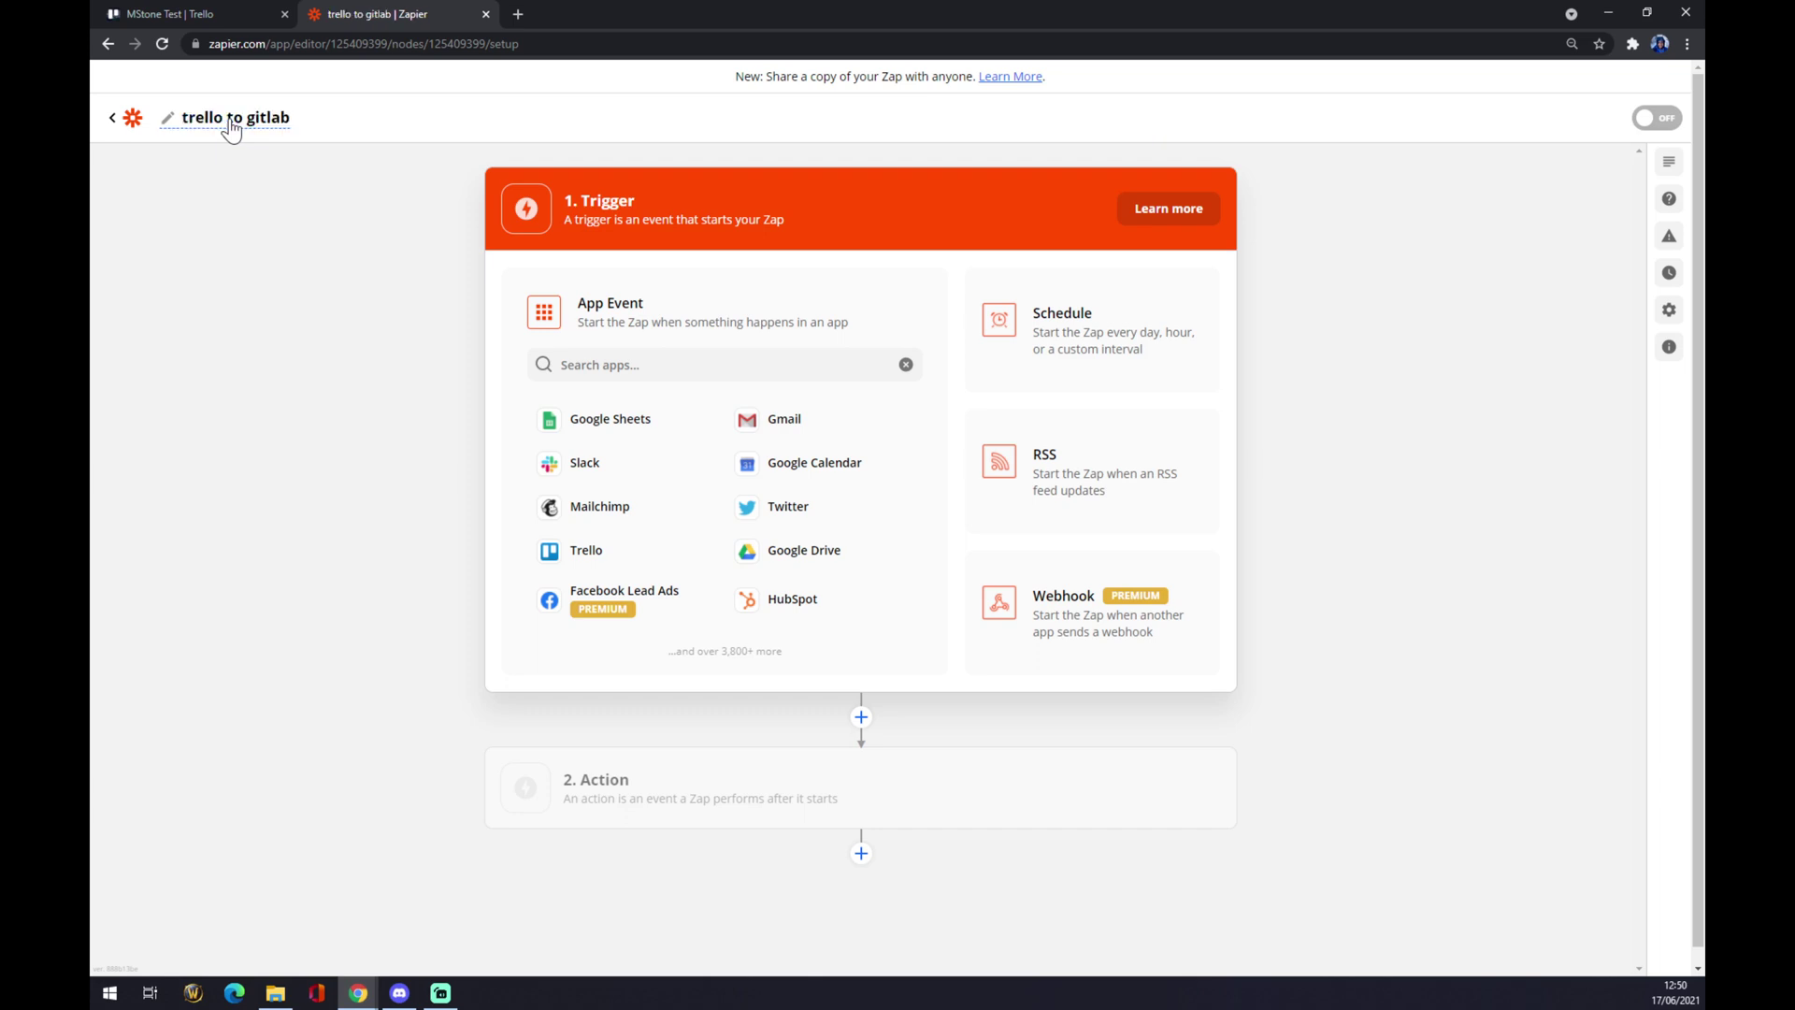
Choose Trello as the trigger app with the New Member on Card event
left_click(603, 365)
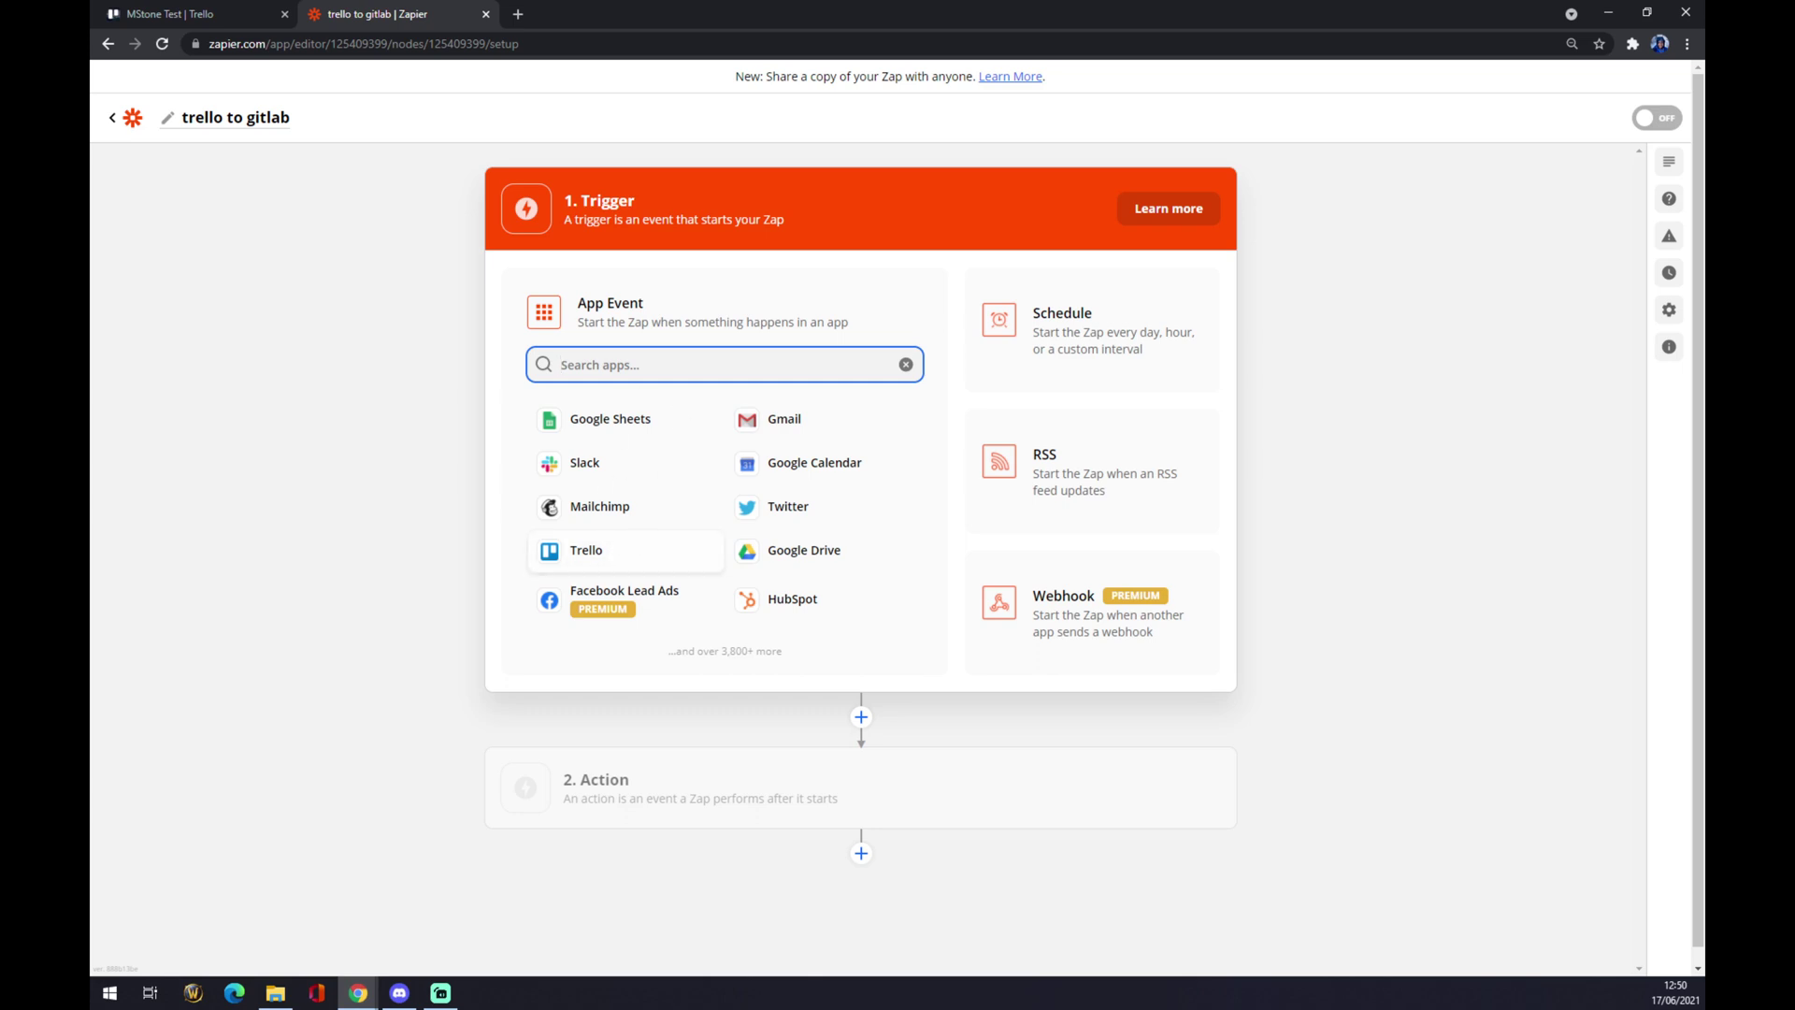
type("trello")
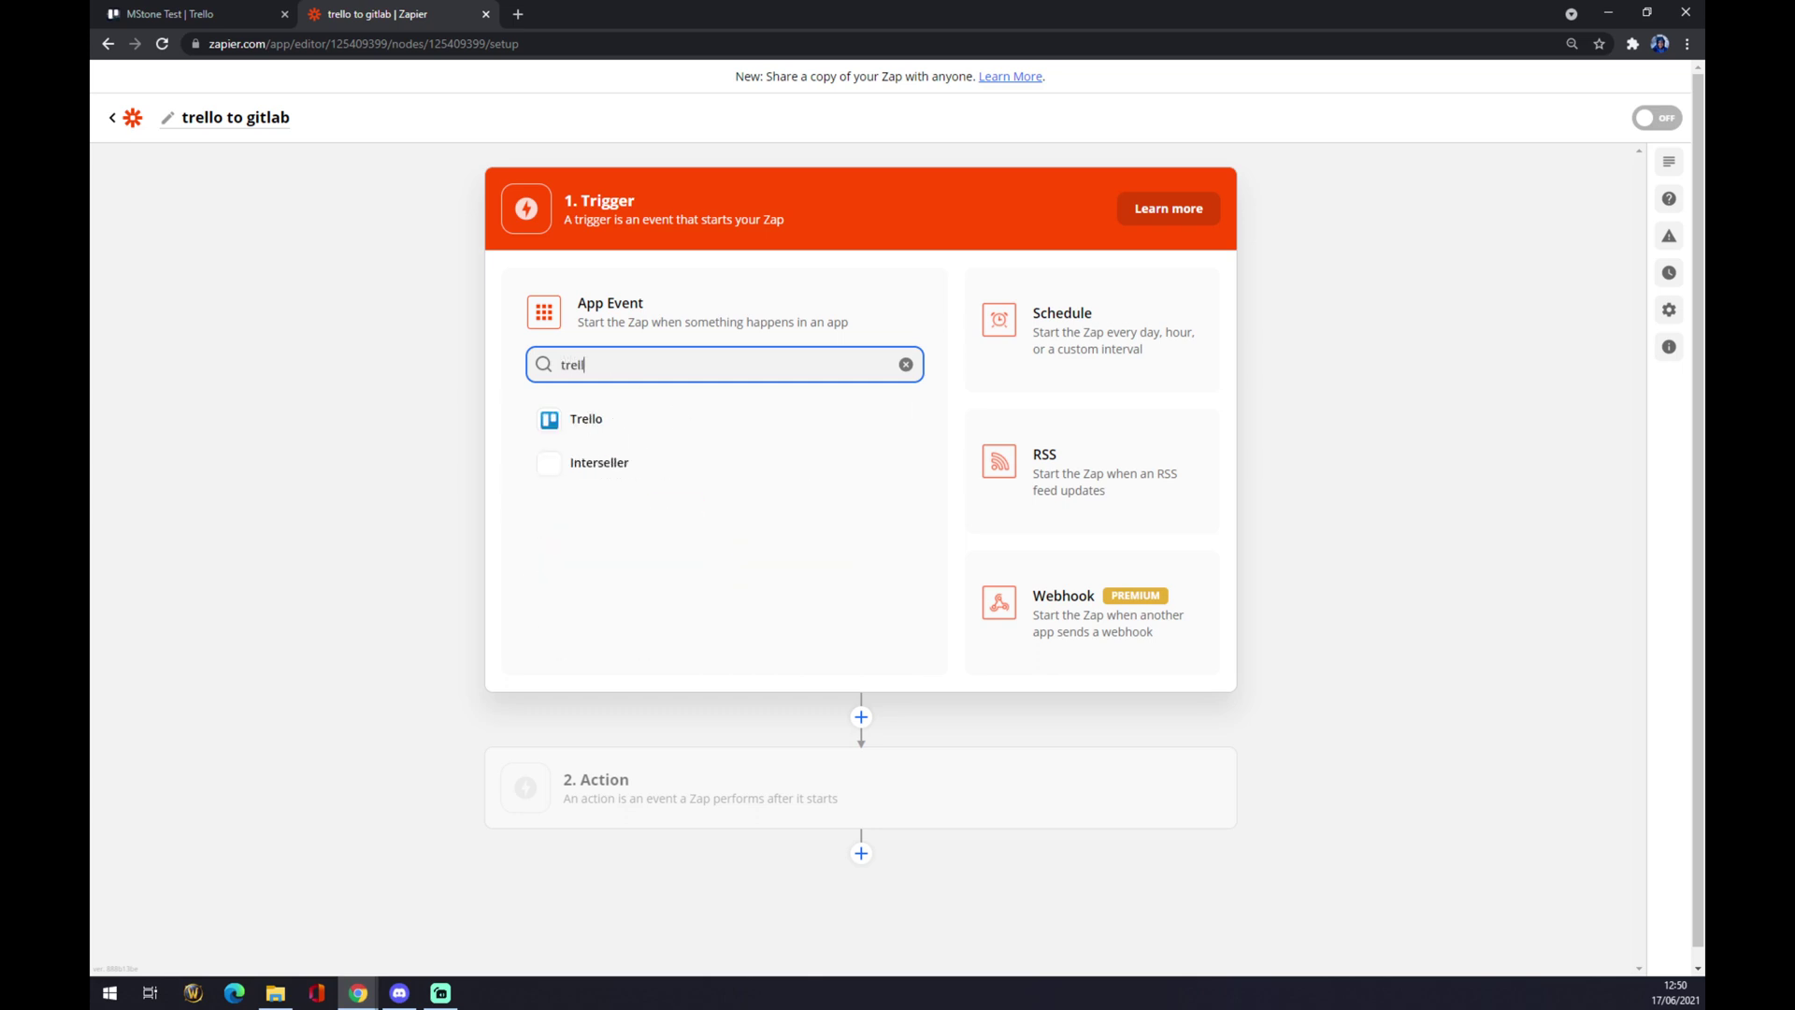
left_click(632, 418)
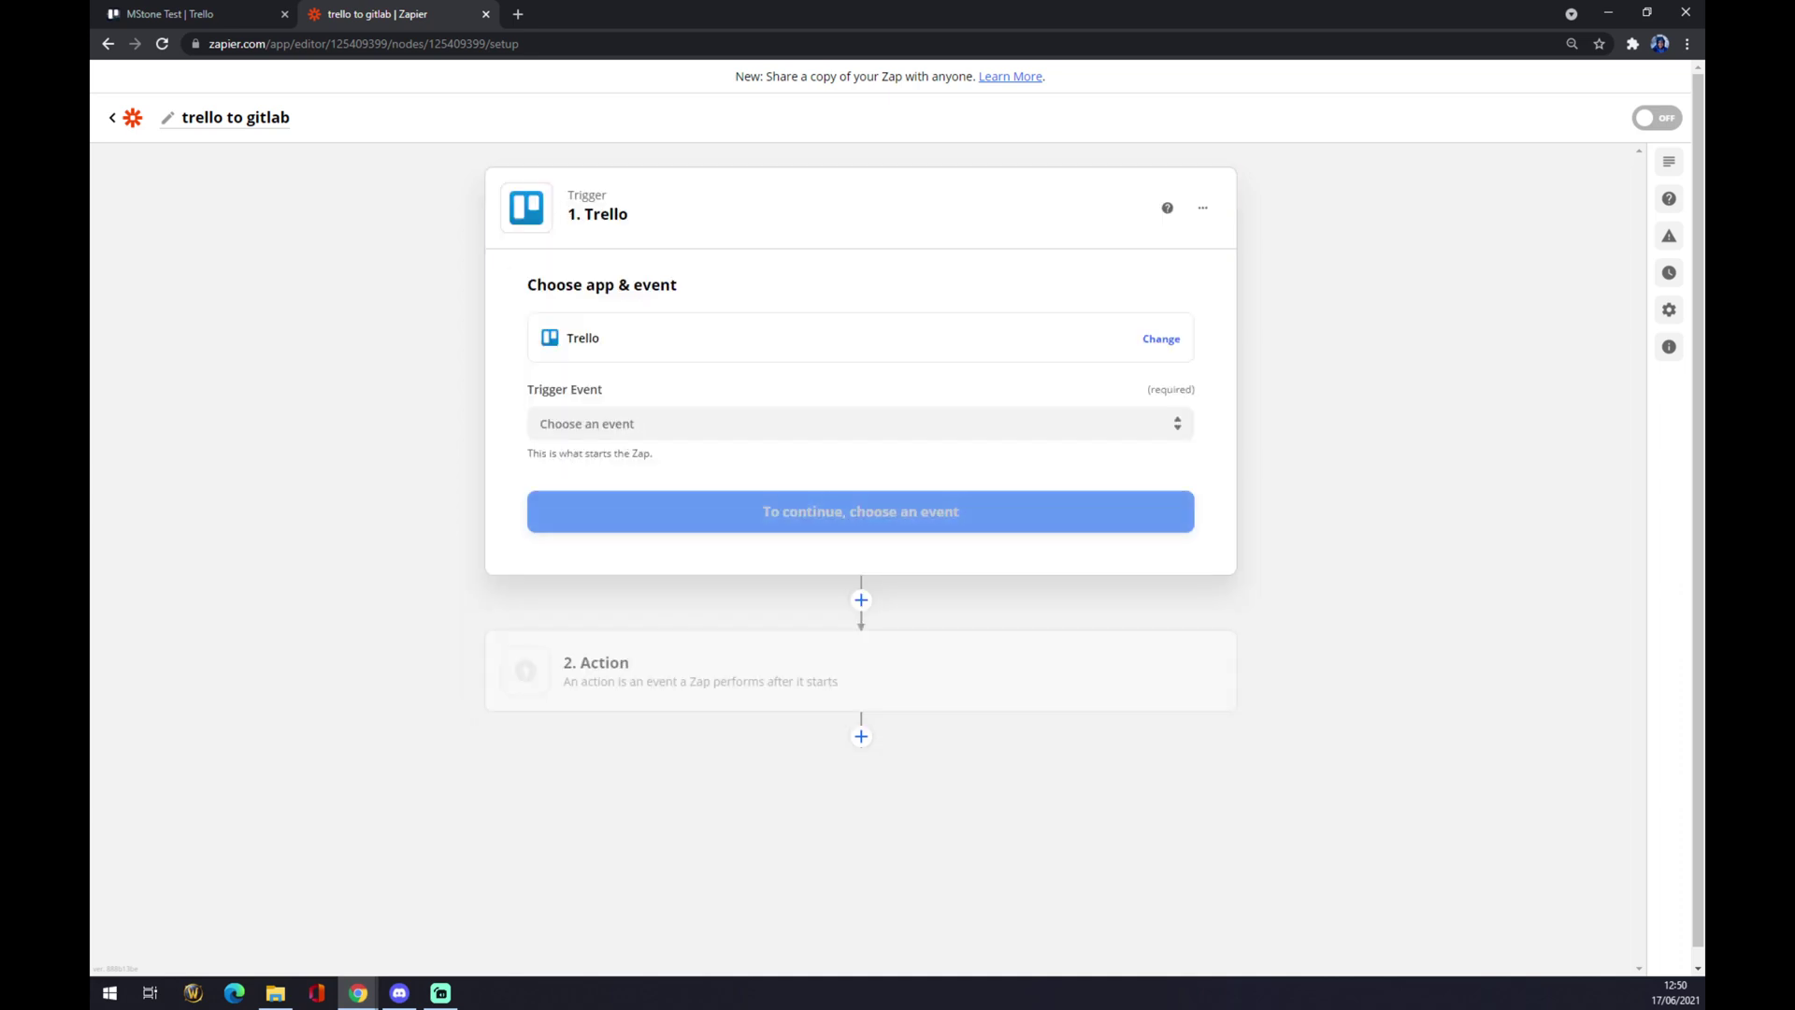
left_click(628, 428)
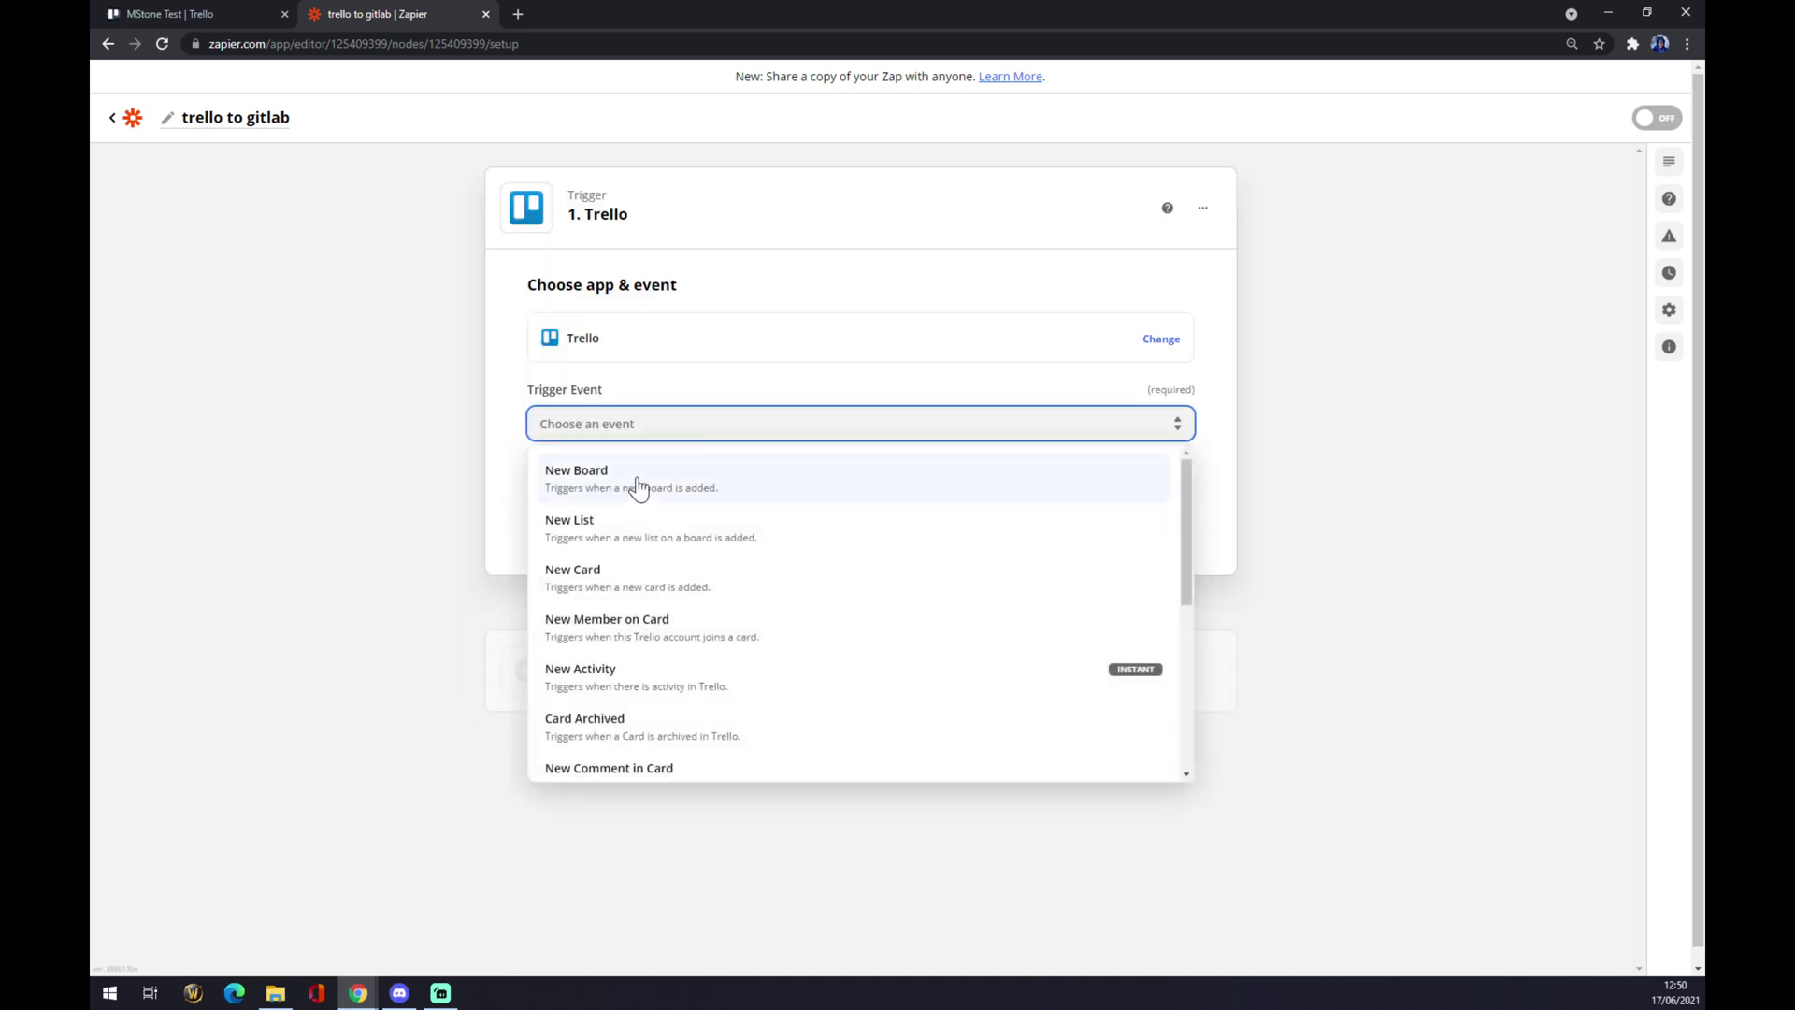
left_click(650, 642)
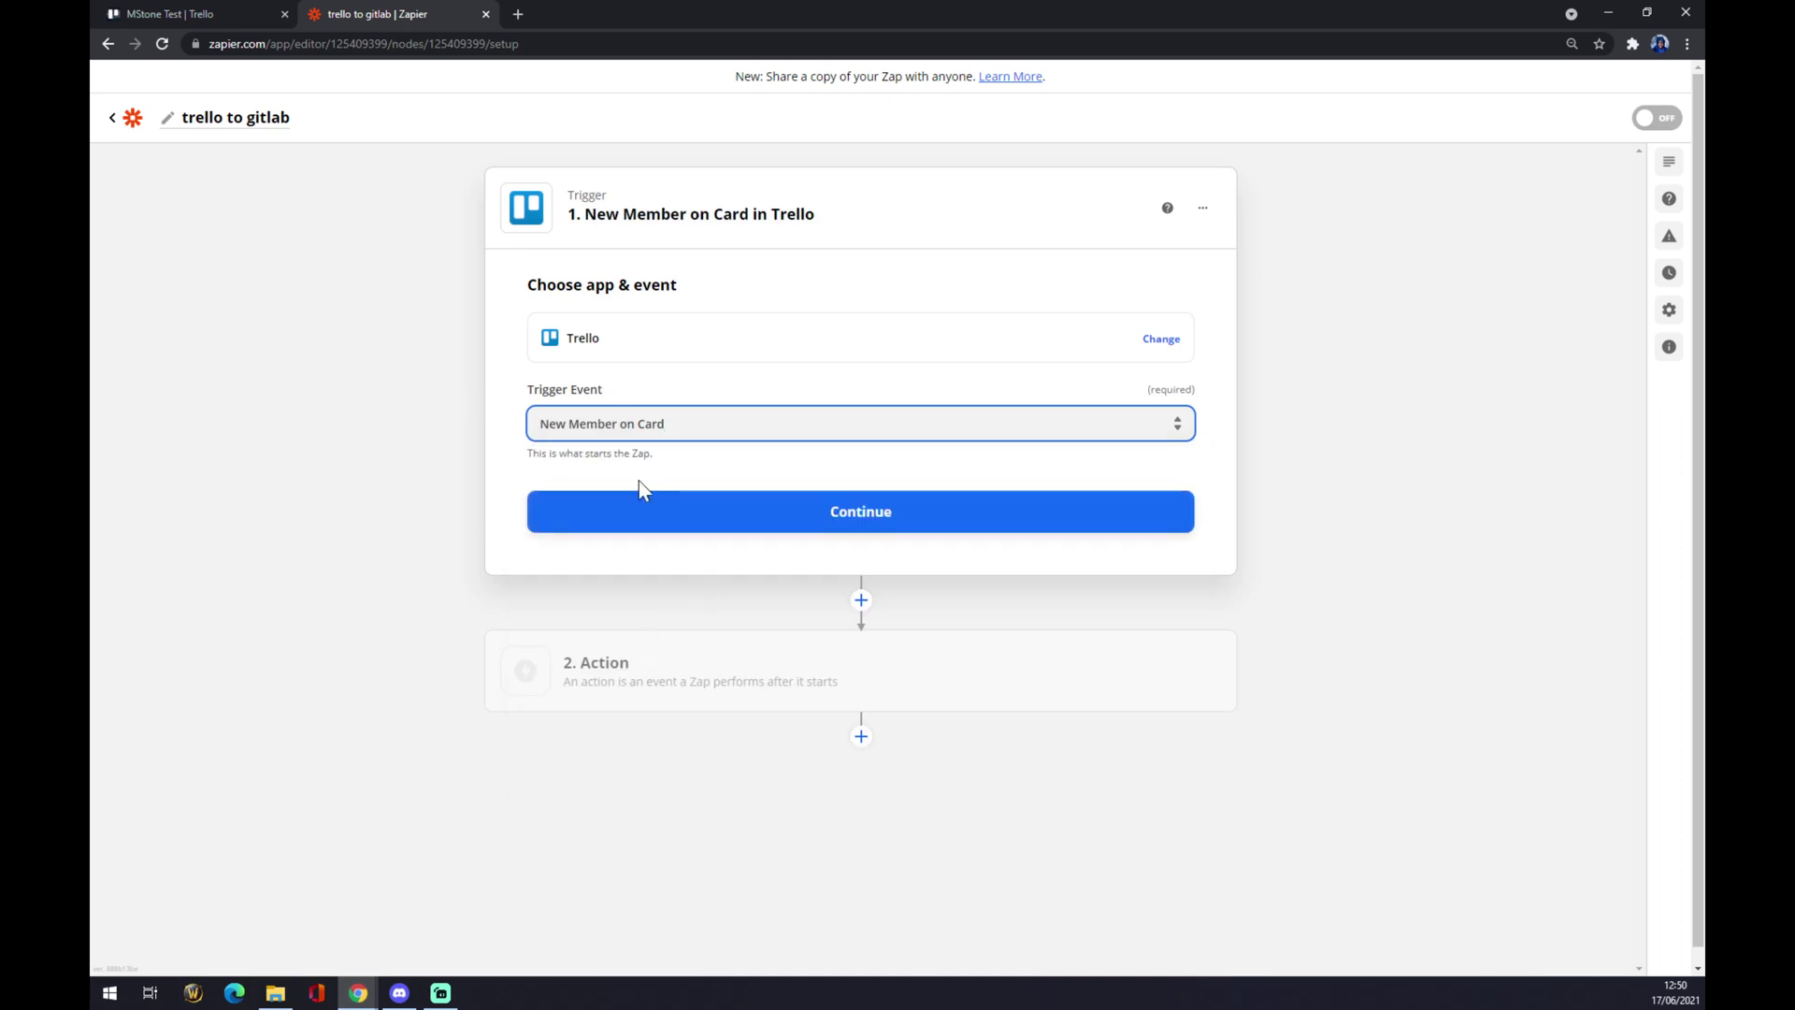
left_click(721, 508)
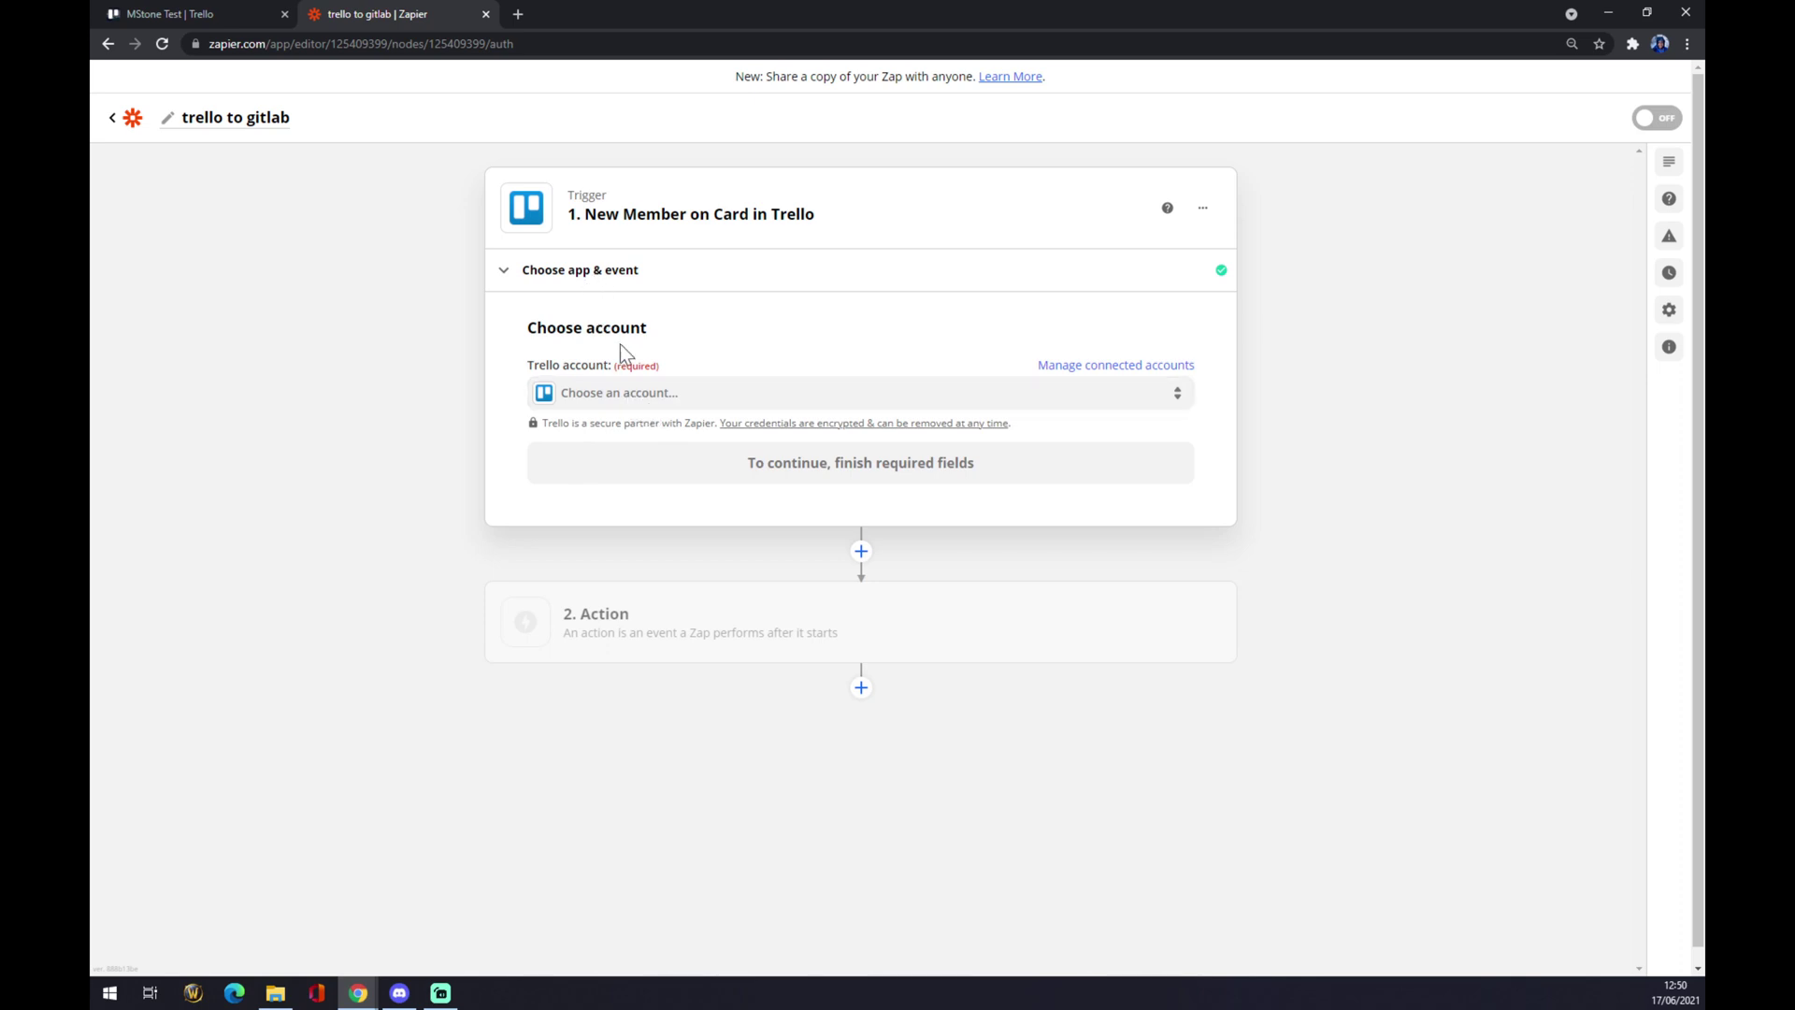
Connect the existing Trello account and set the trigger board to MStone Test
left_click(629, 400)
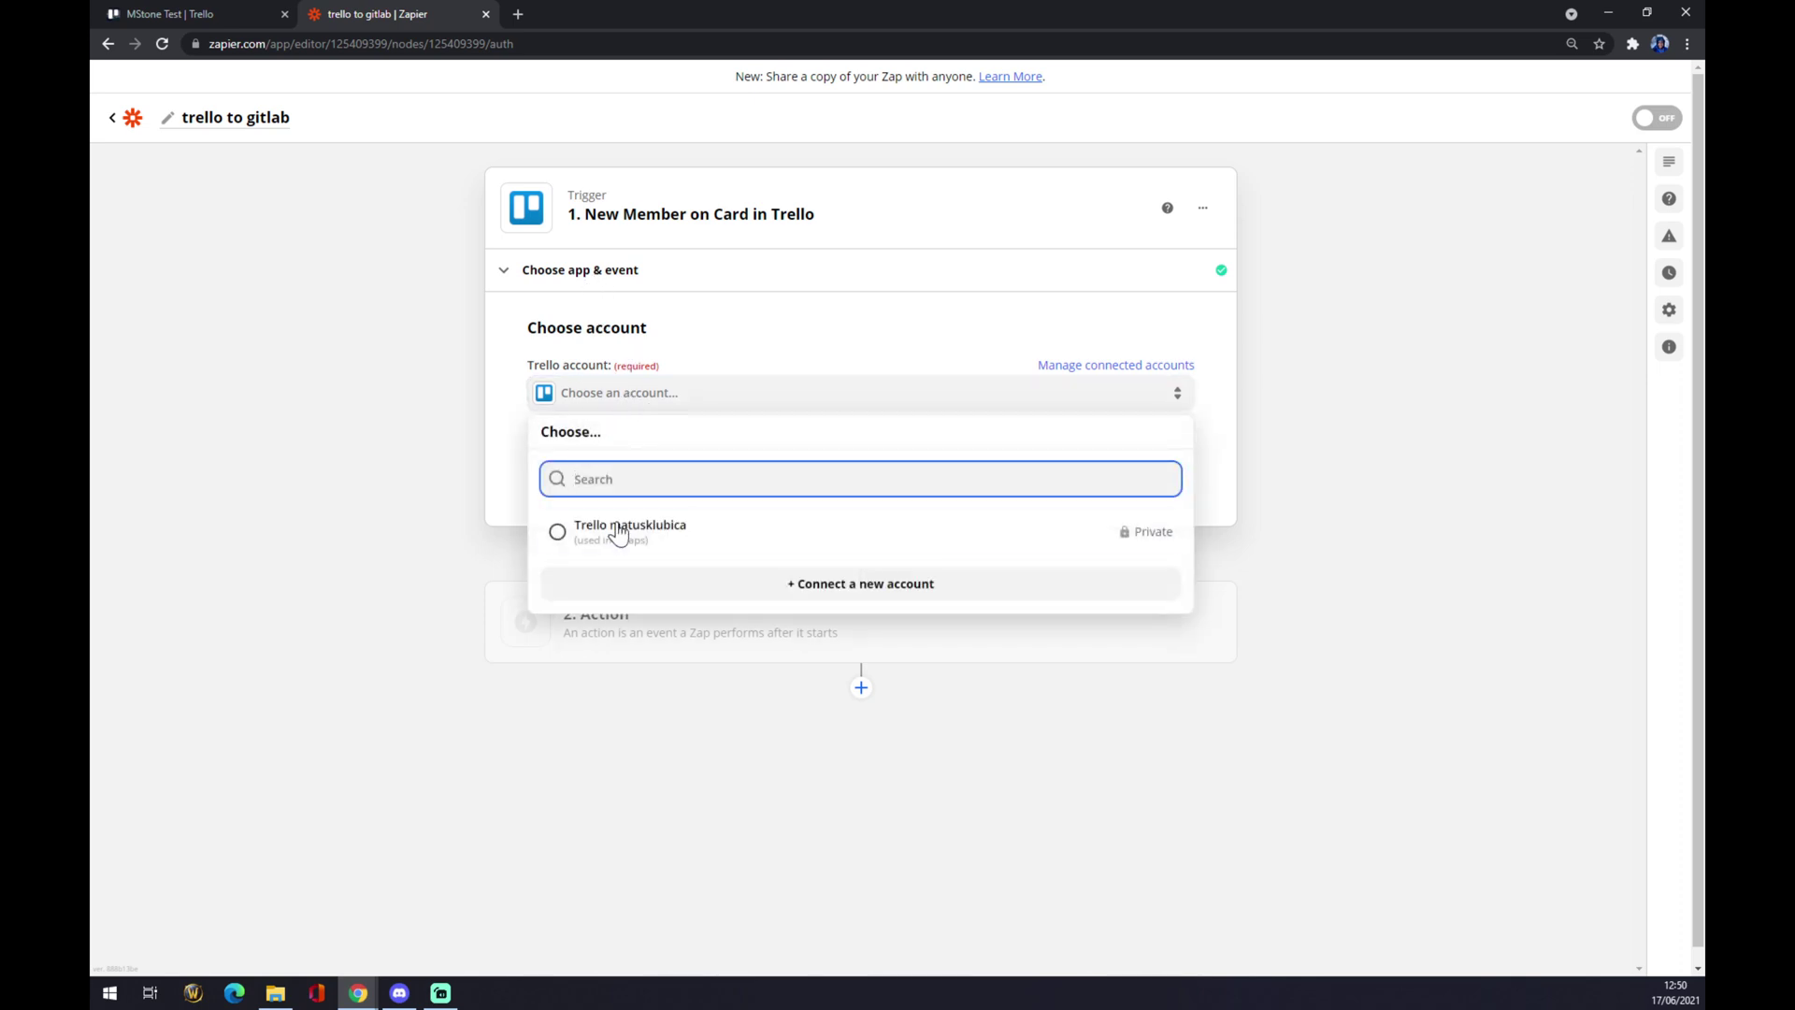
left_click(650, 547)
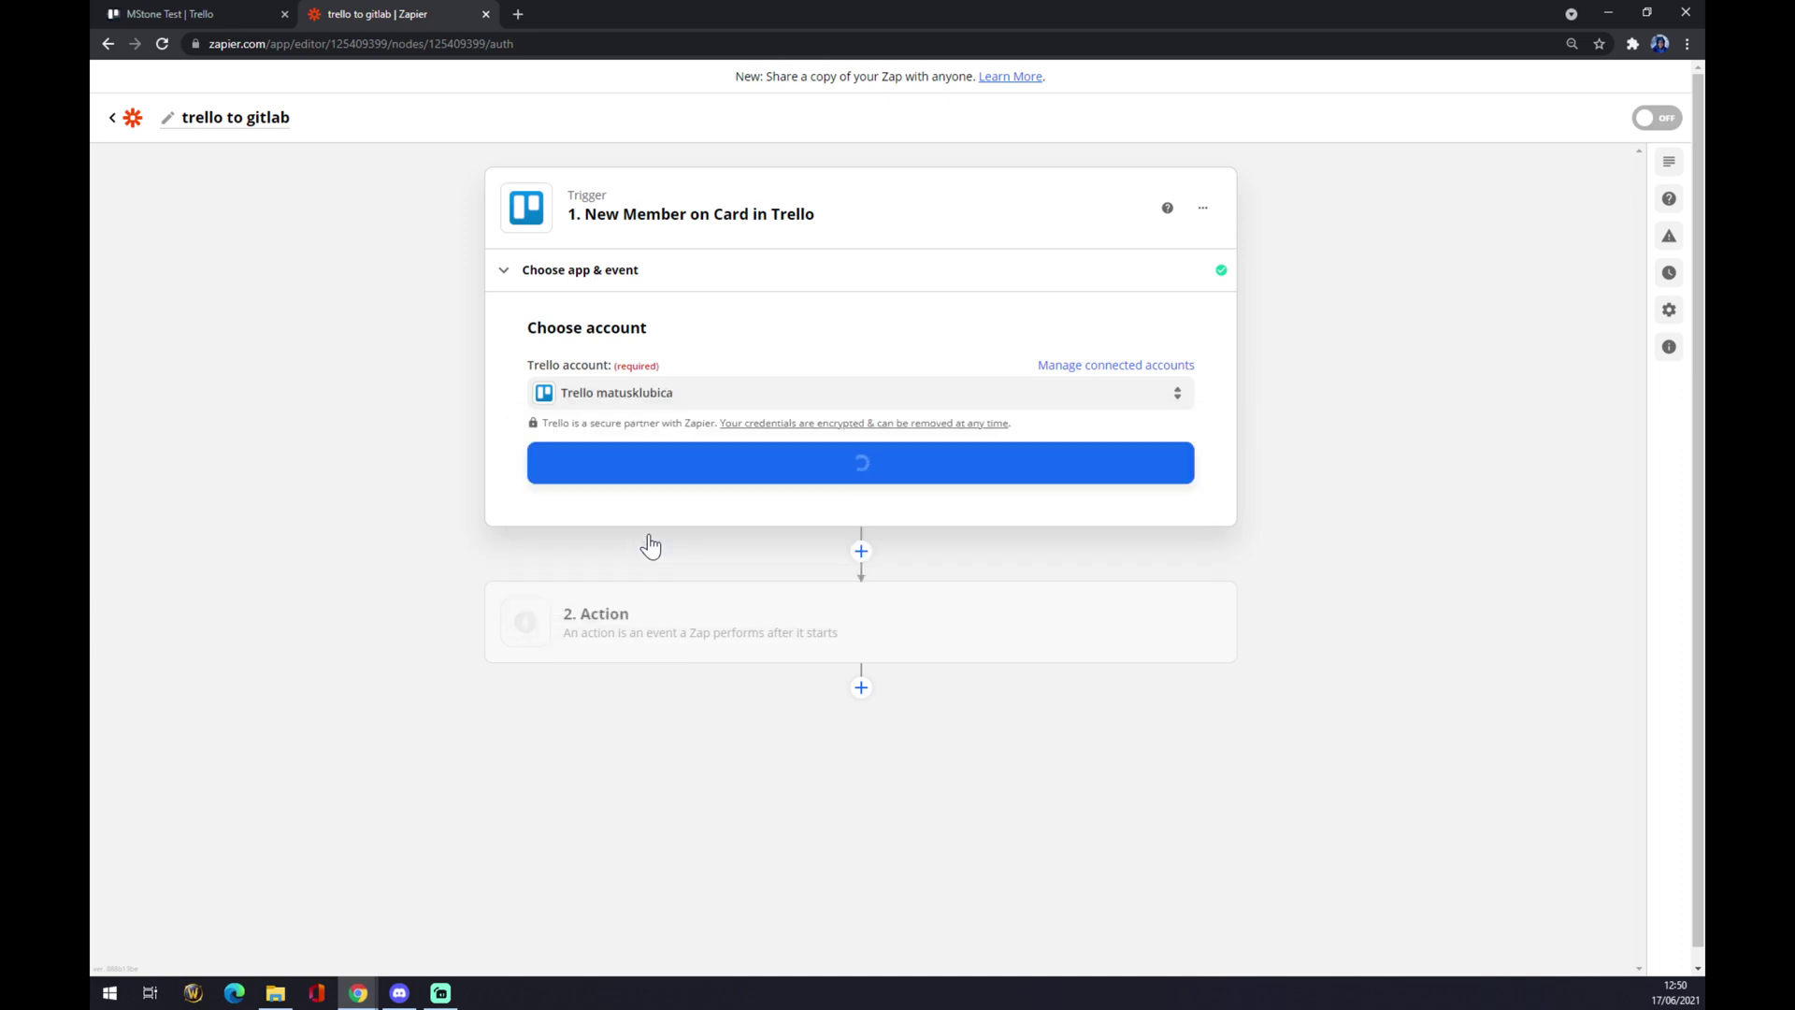
left_click(738, 477)
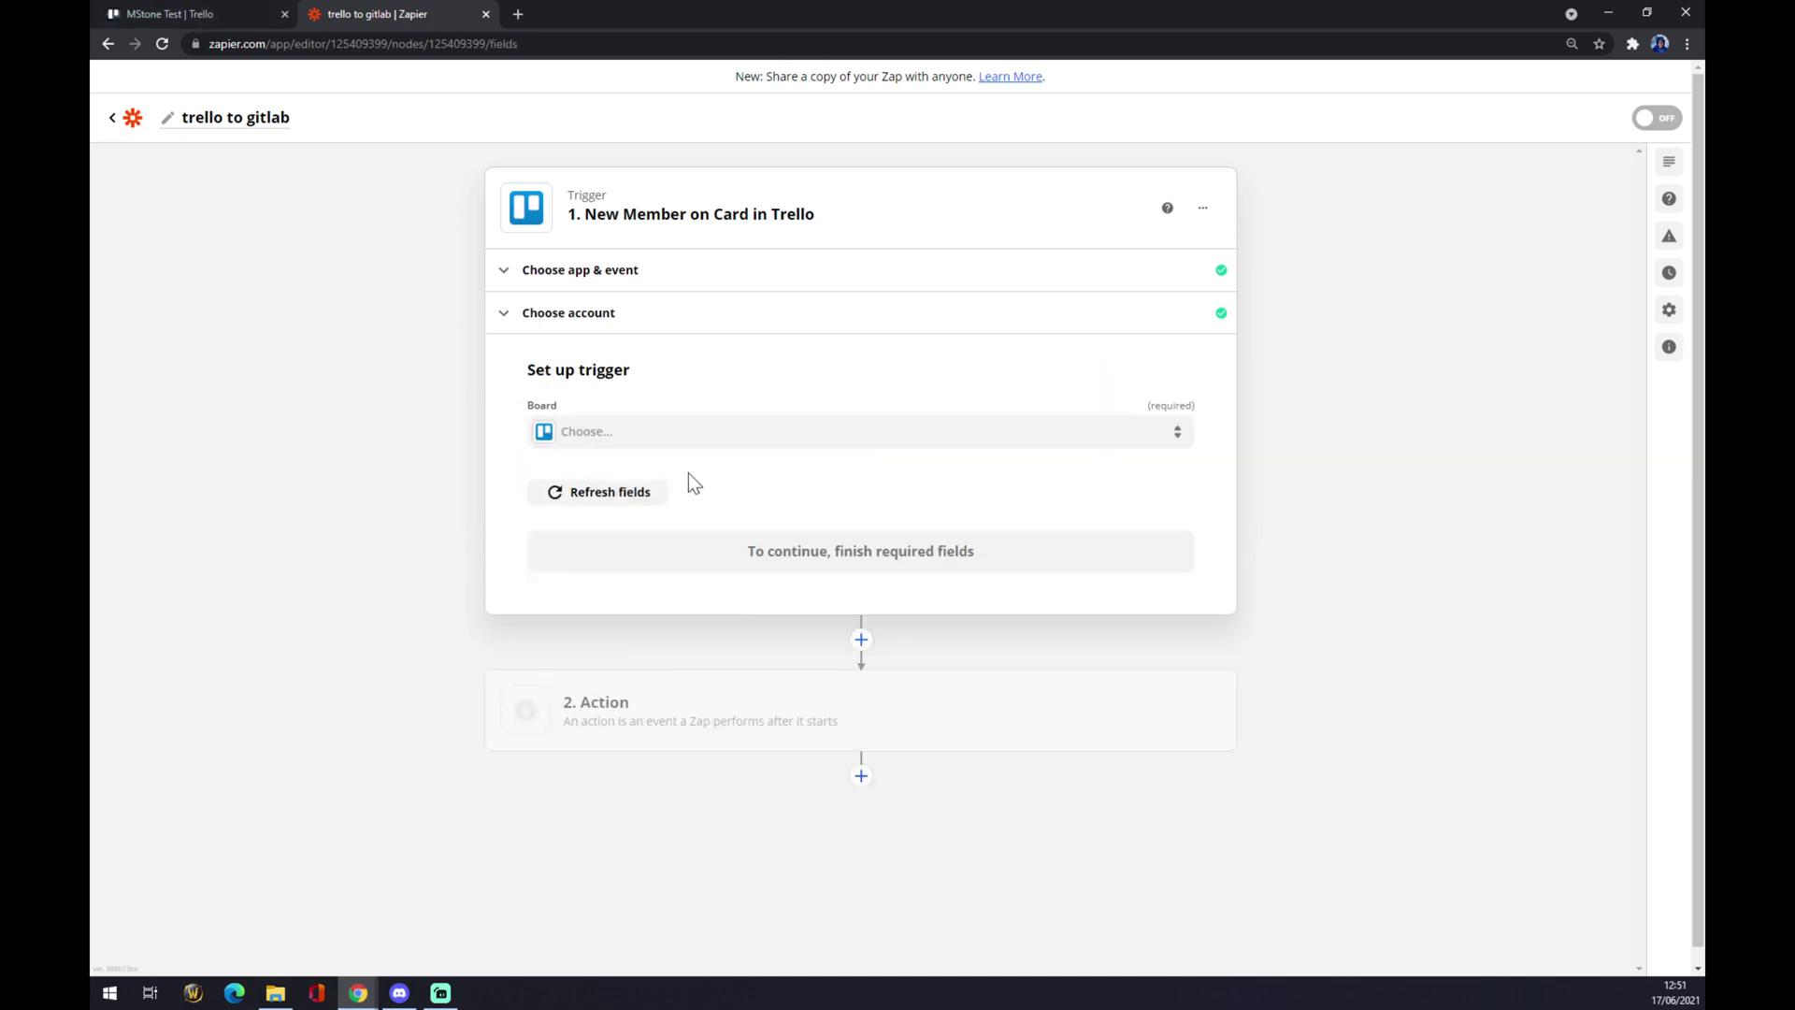
left_click(582, 433)
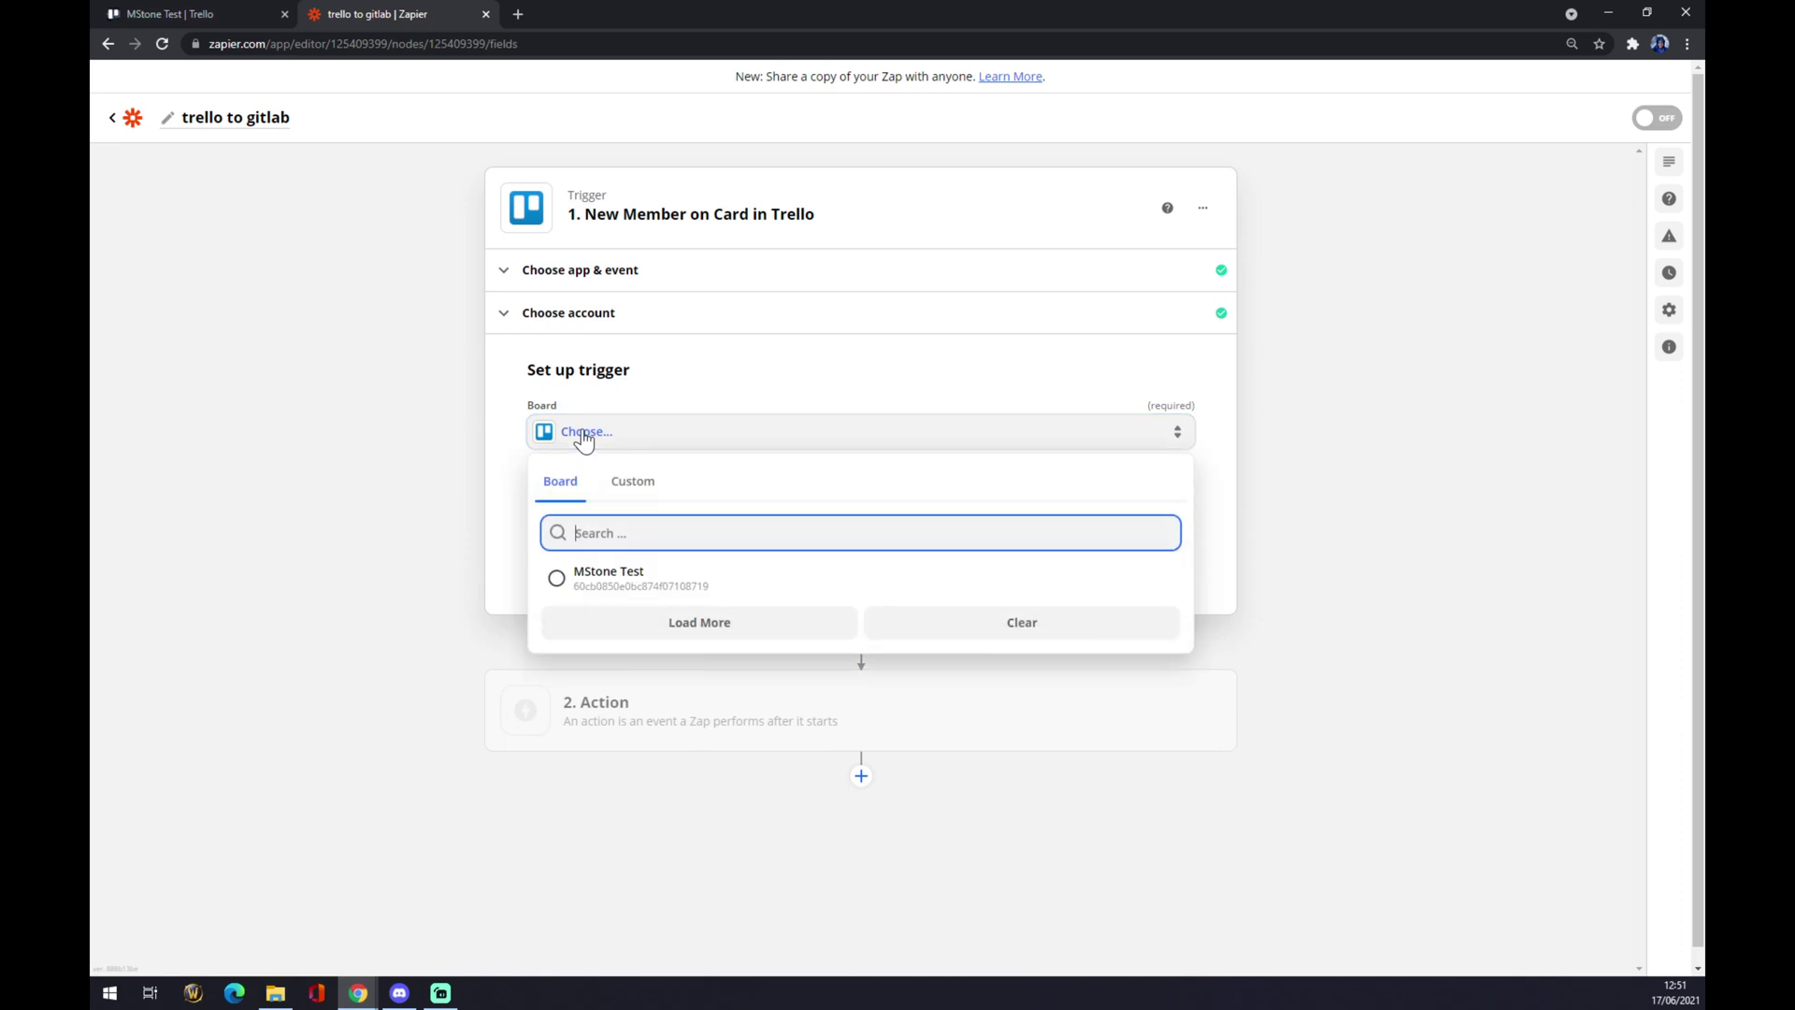
left_click(632, 584)
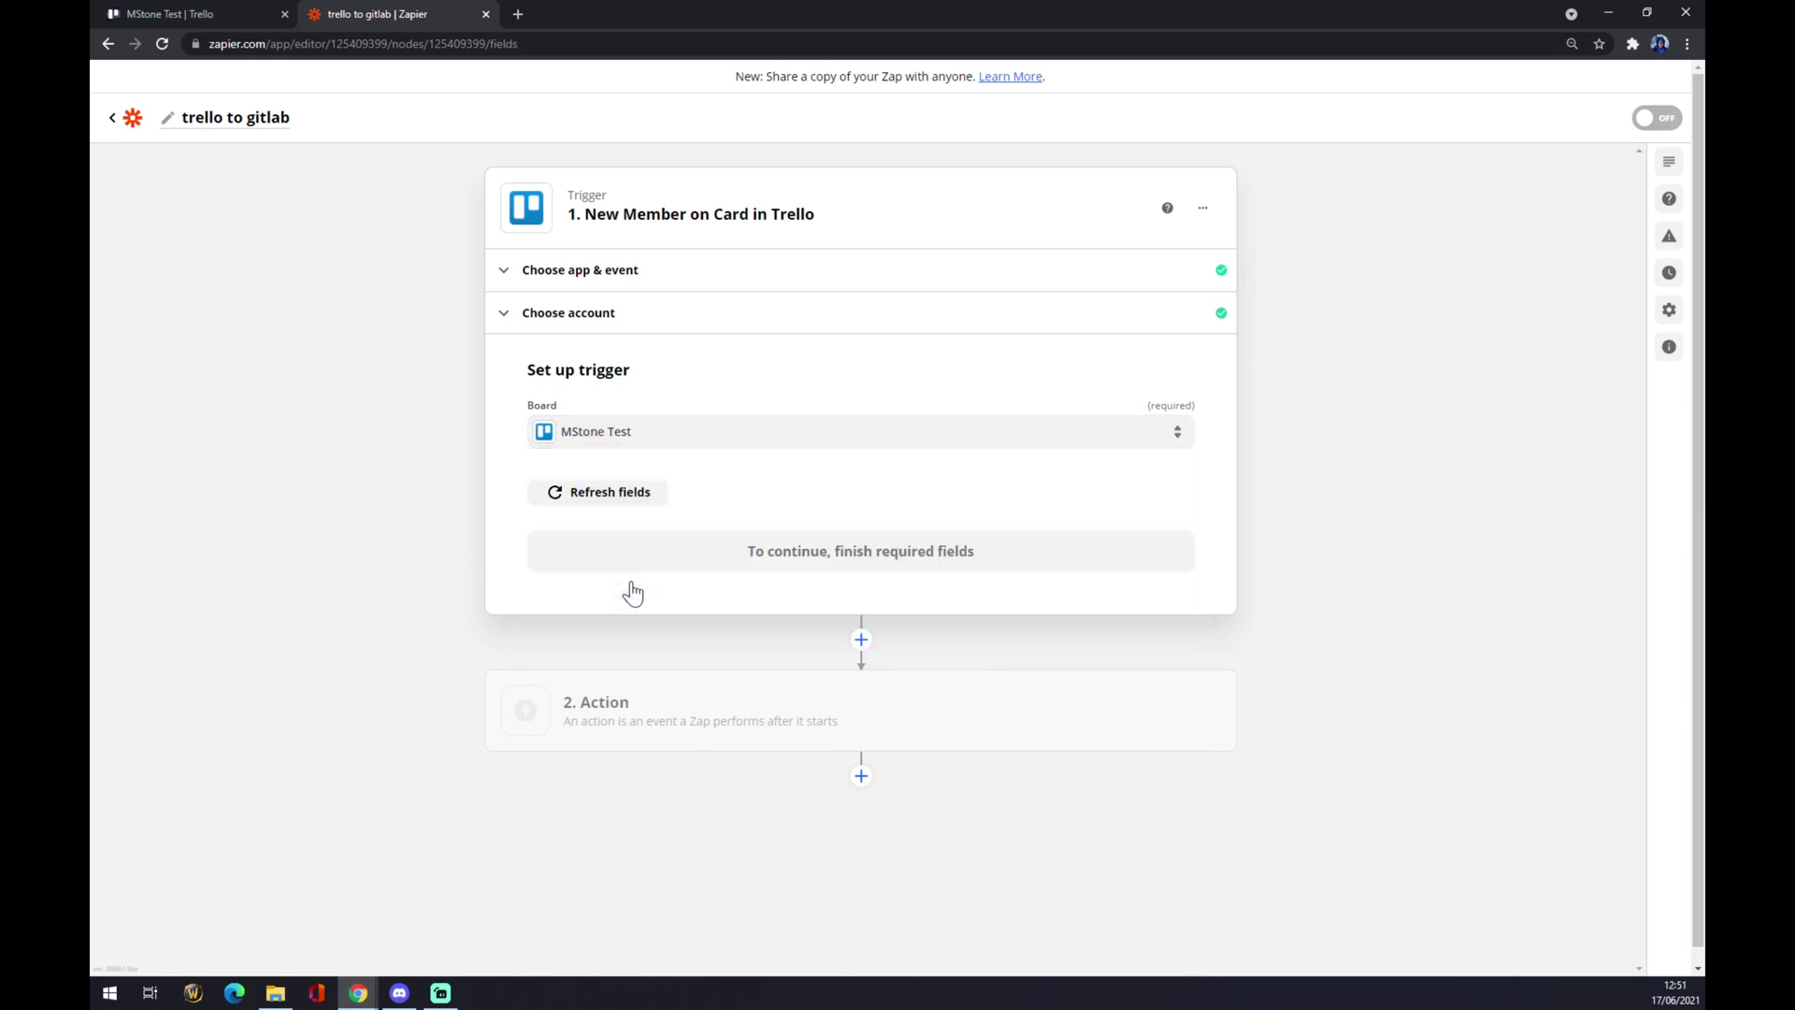
left_click(669, 570)
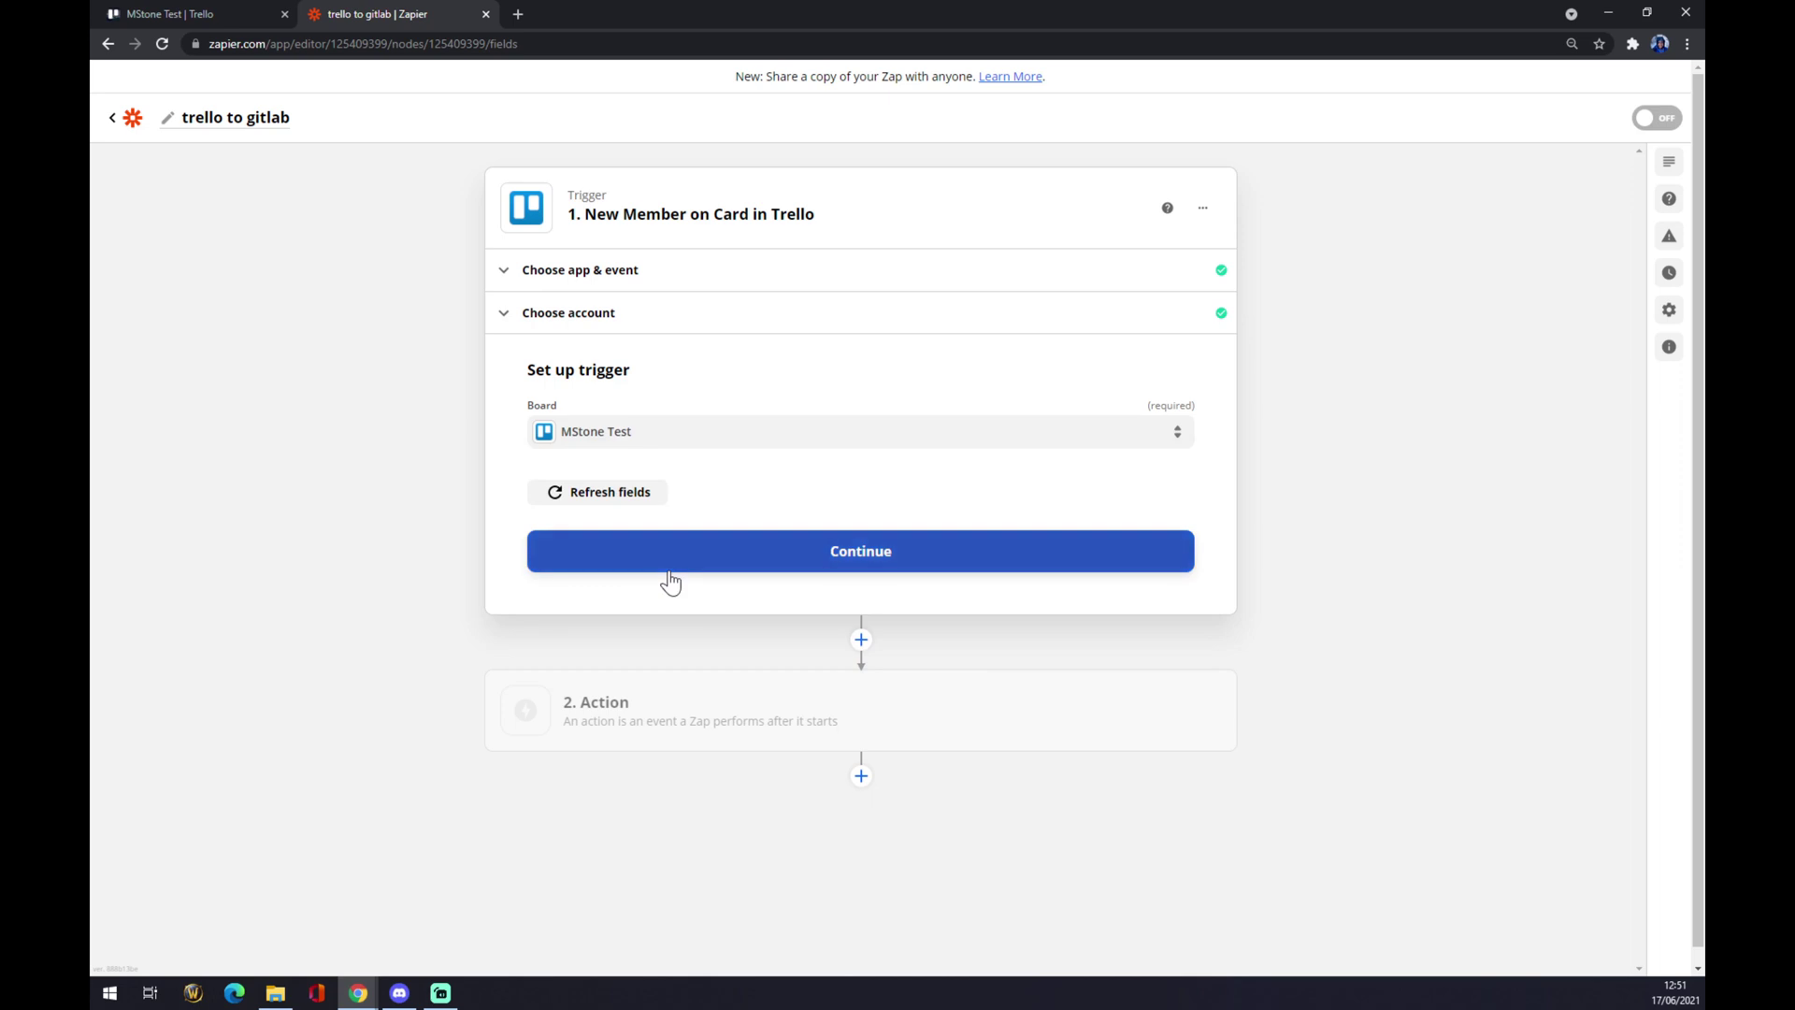
left_click(268, 13)
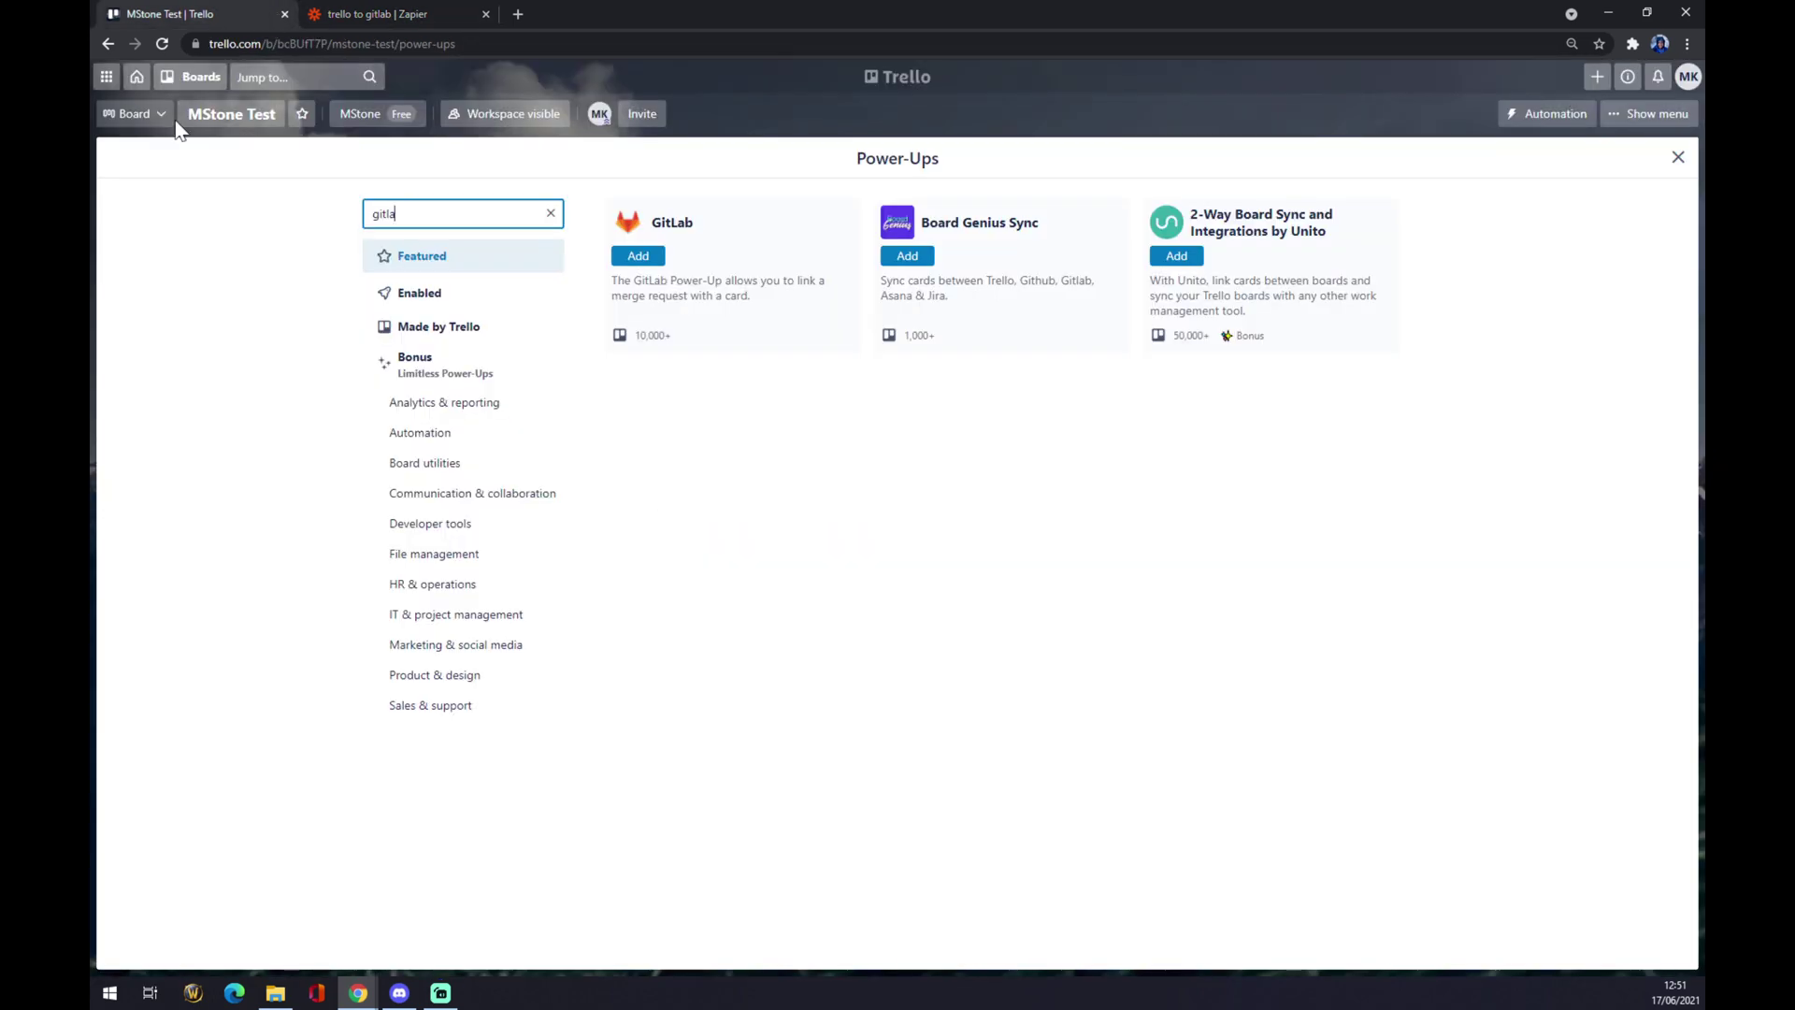
Return Trello to the workspace home, then open the zap's action step in Zapier
left_click(194, 82)
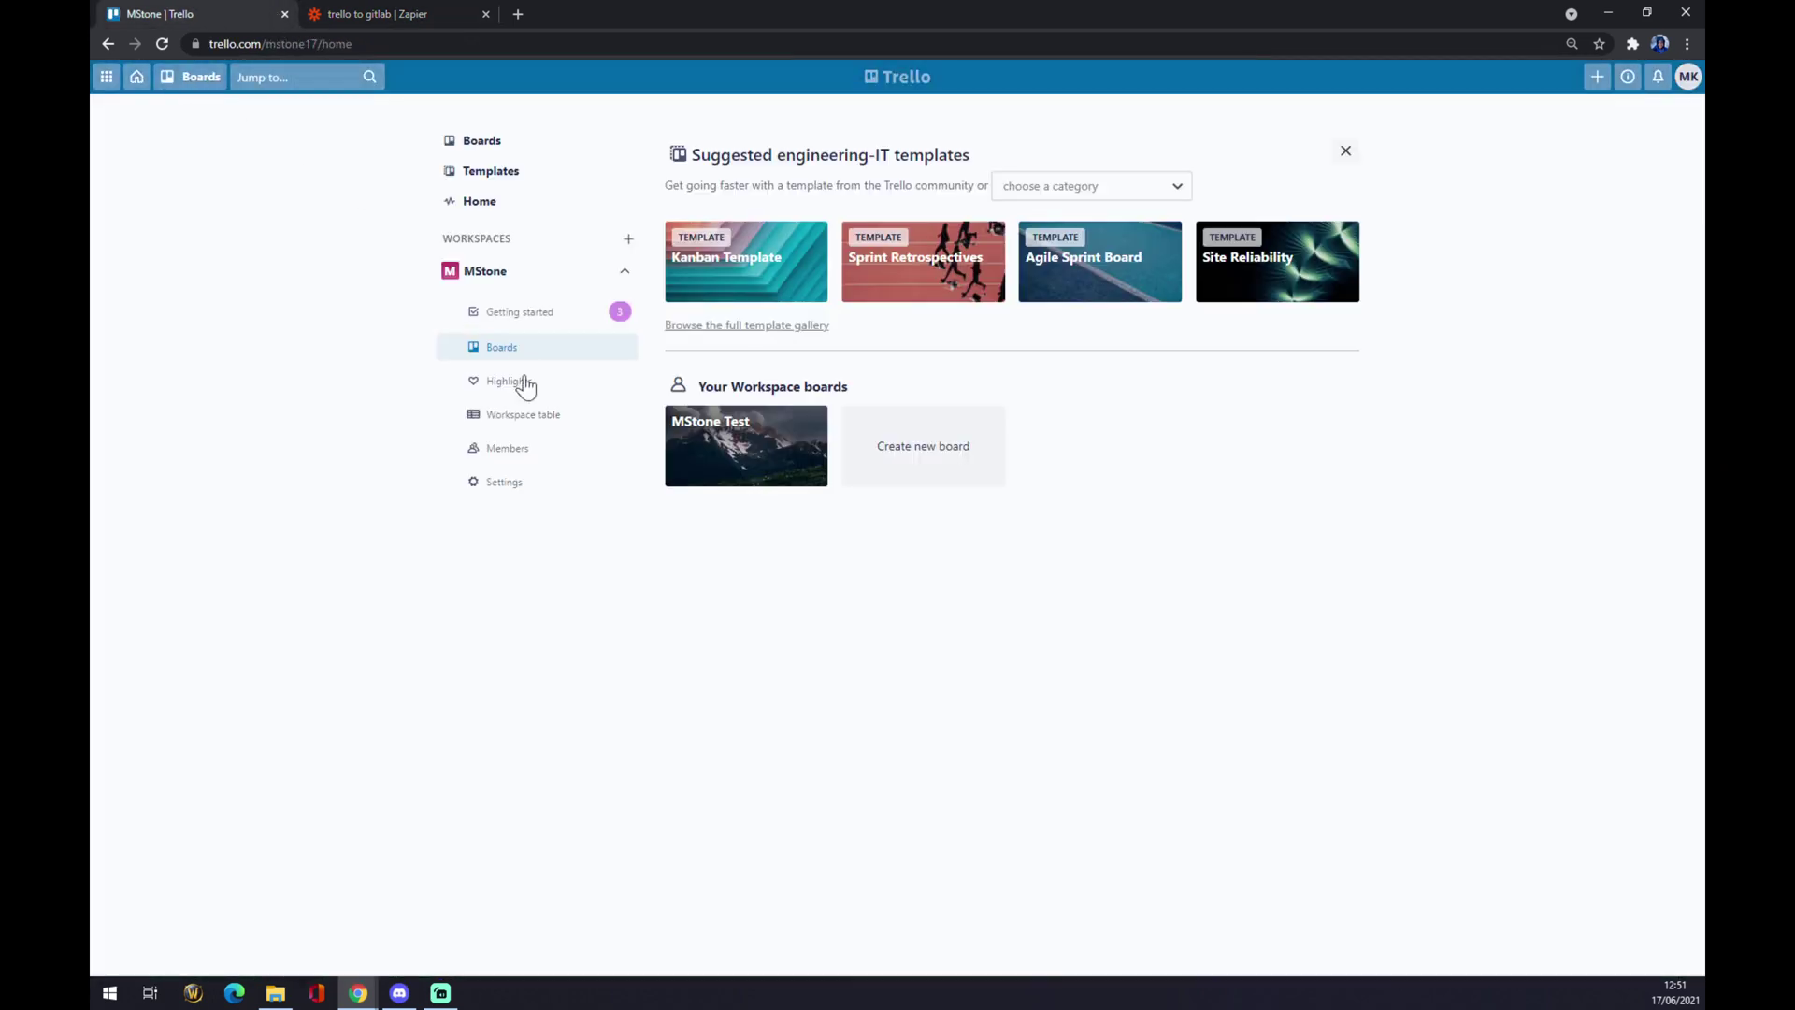
left_click(402, 14)
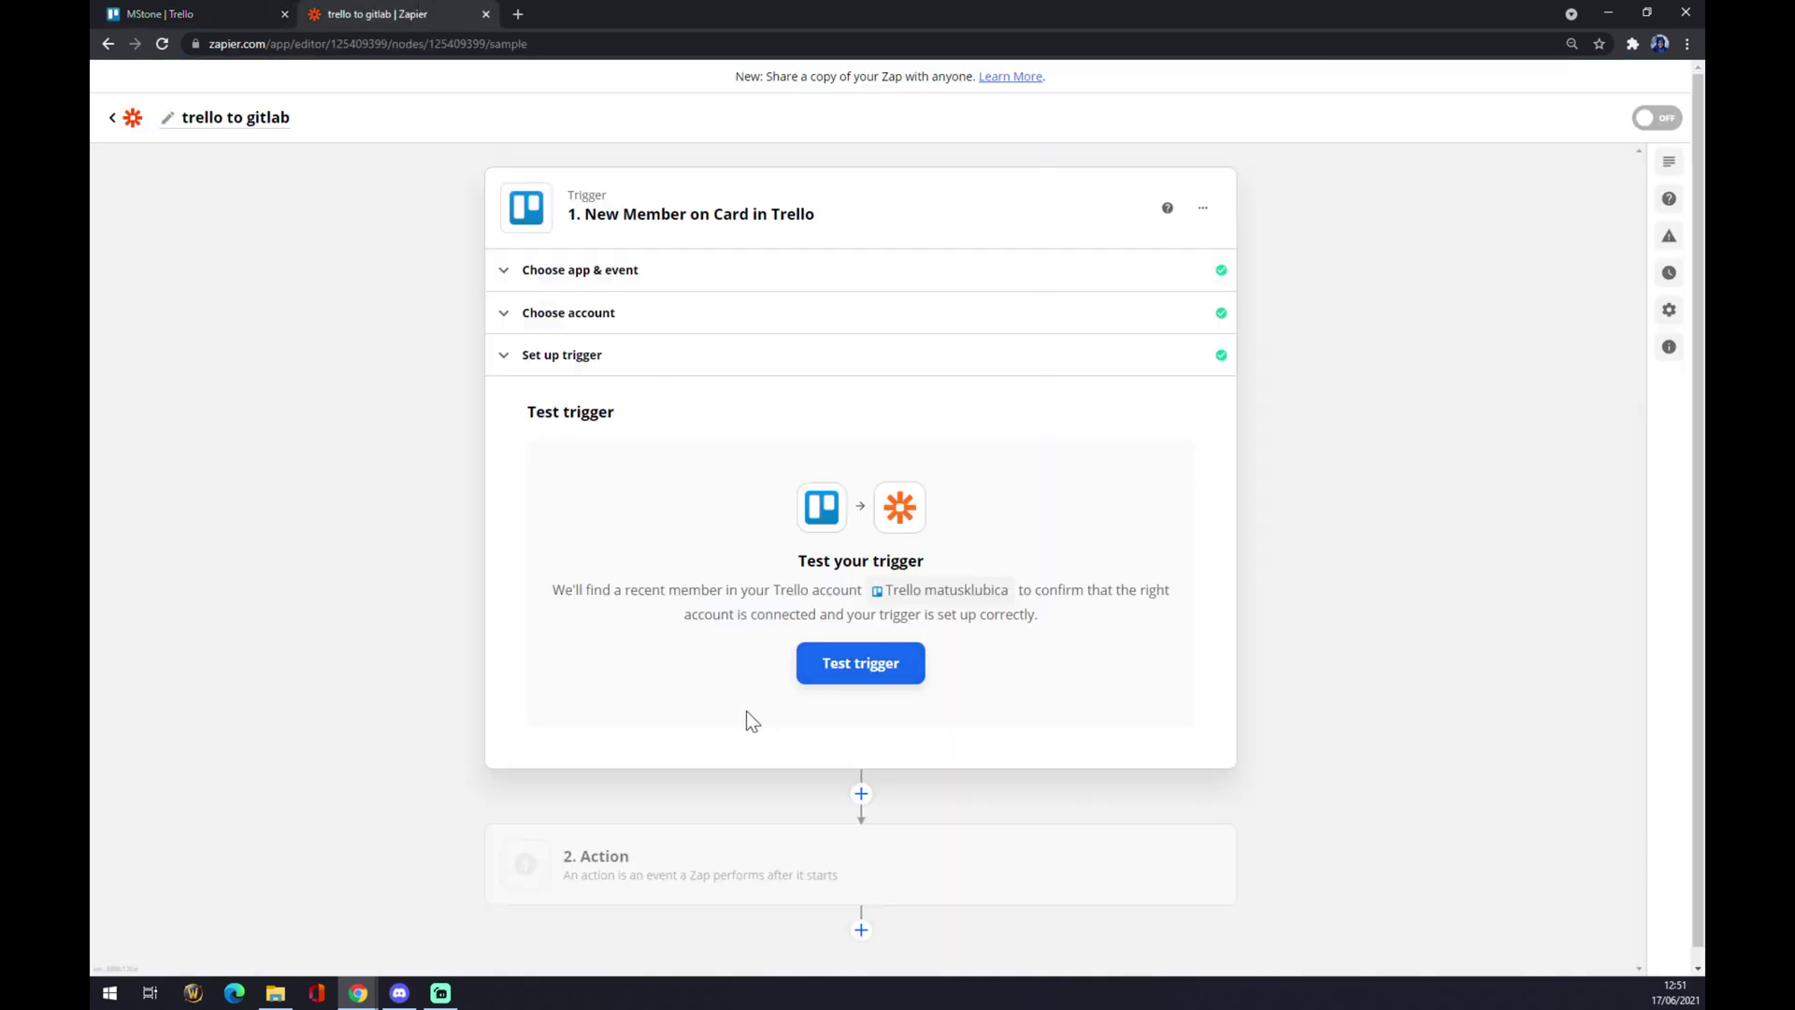
scroll(757, 720, "down", 1)
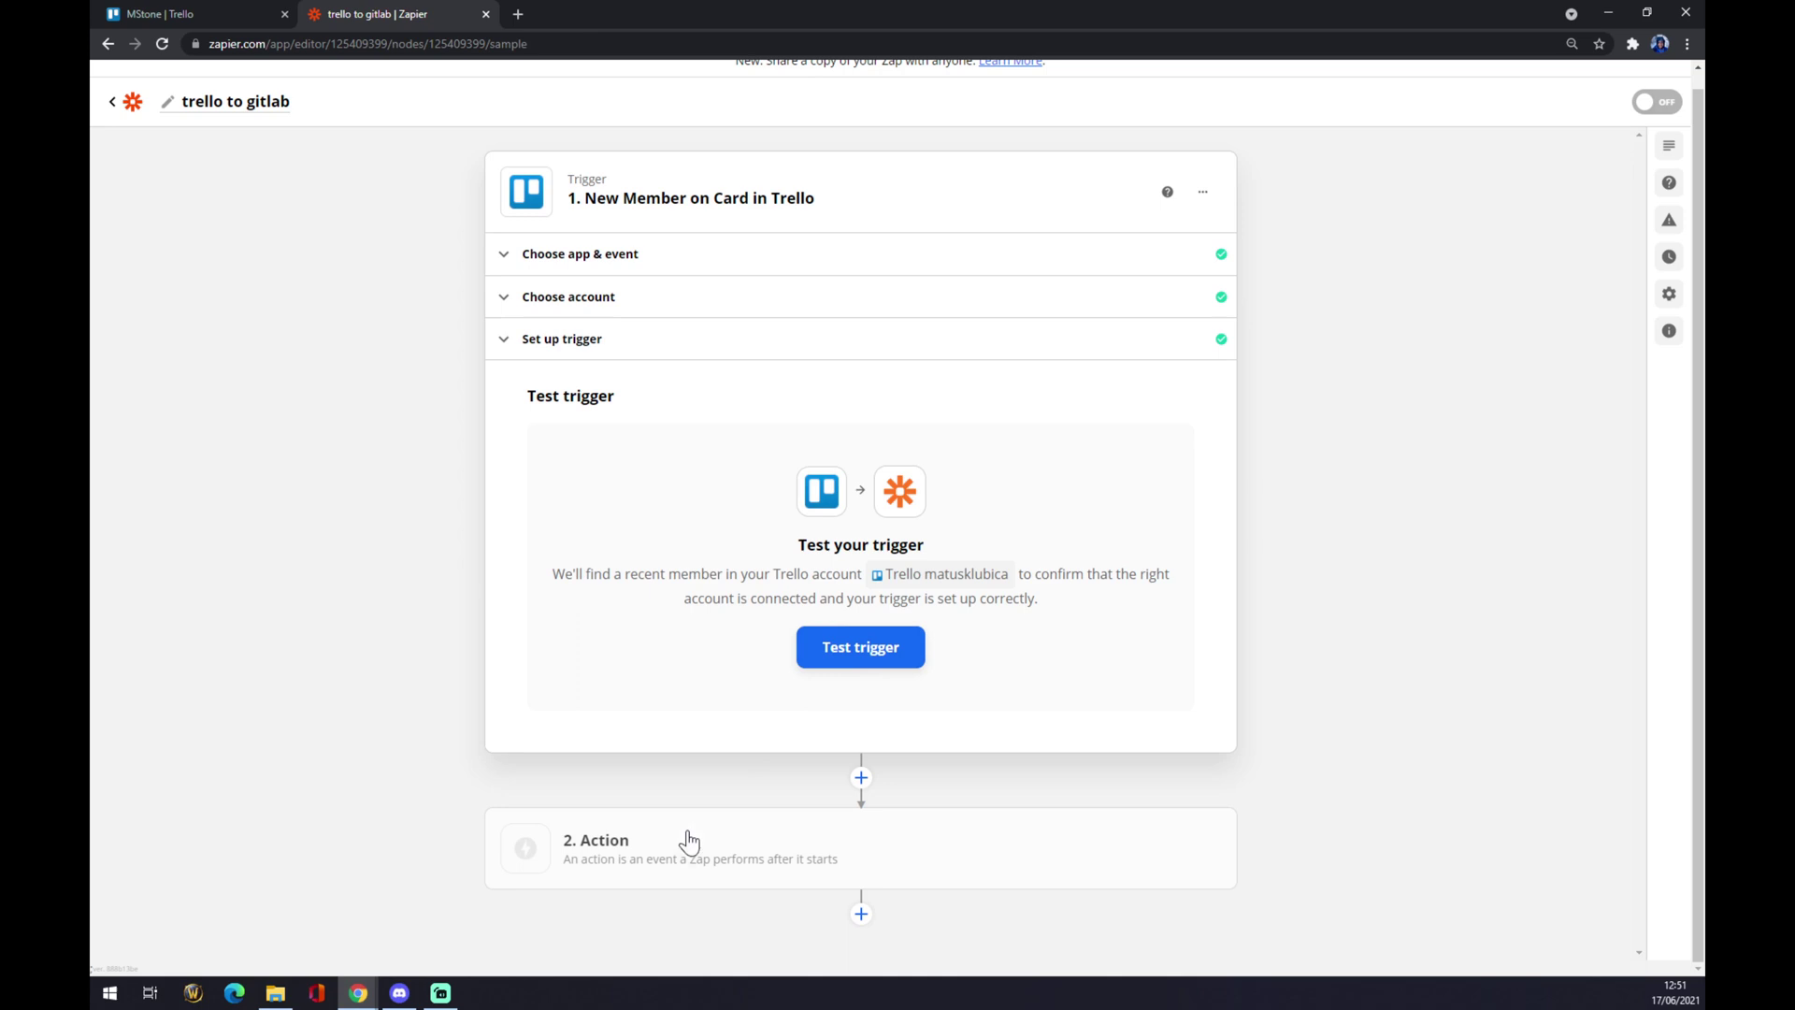
left_click(675, 868)
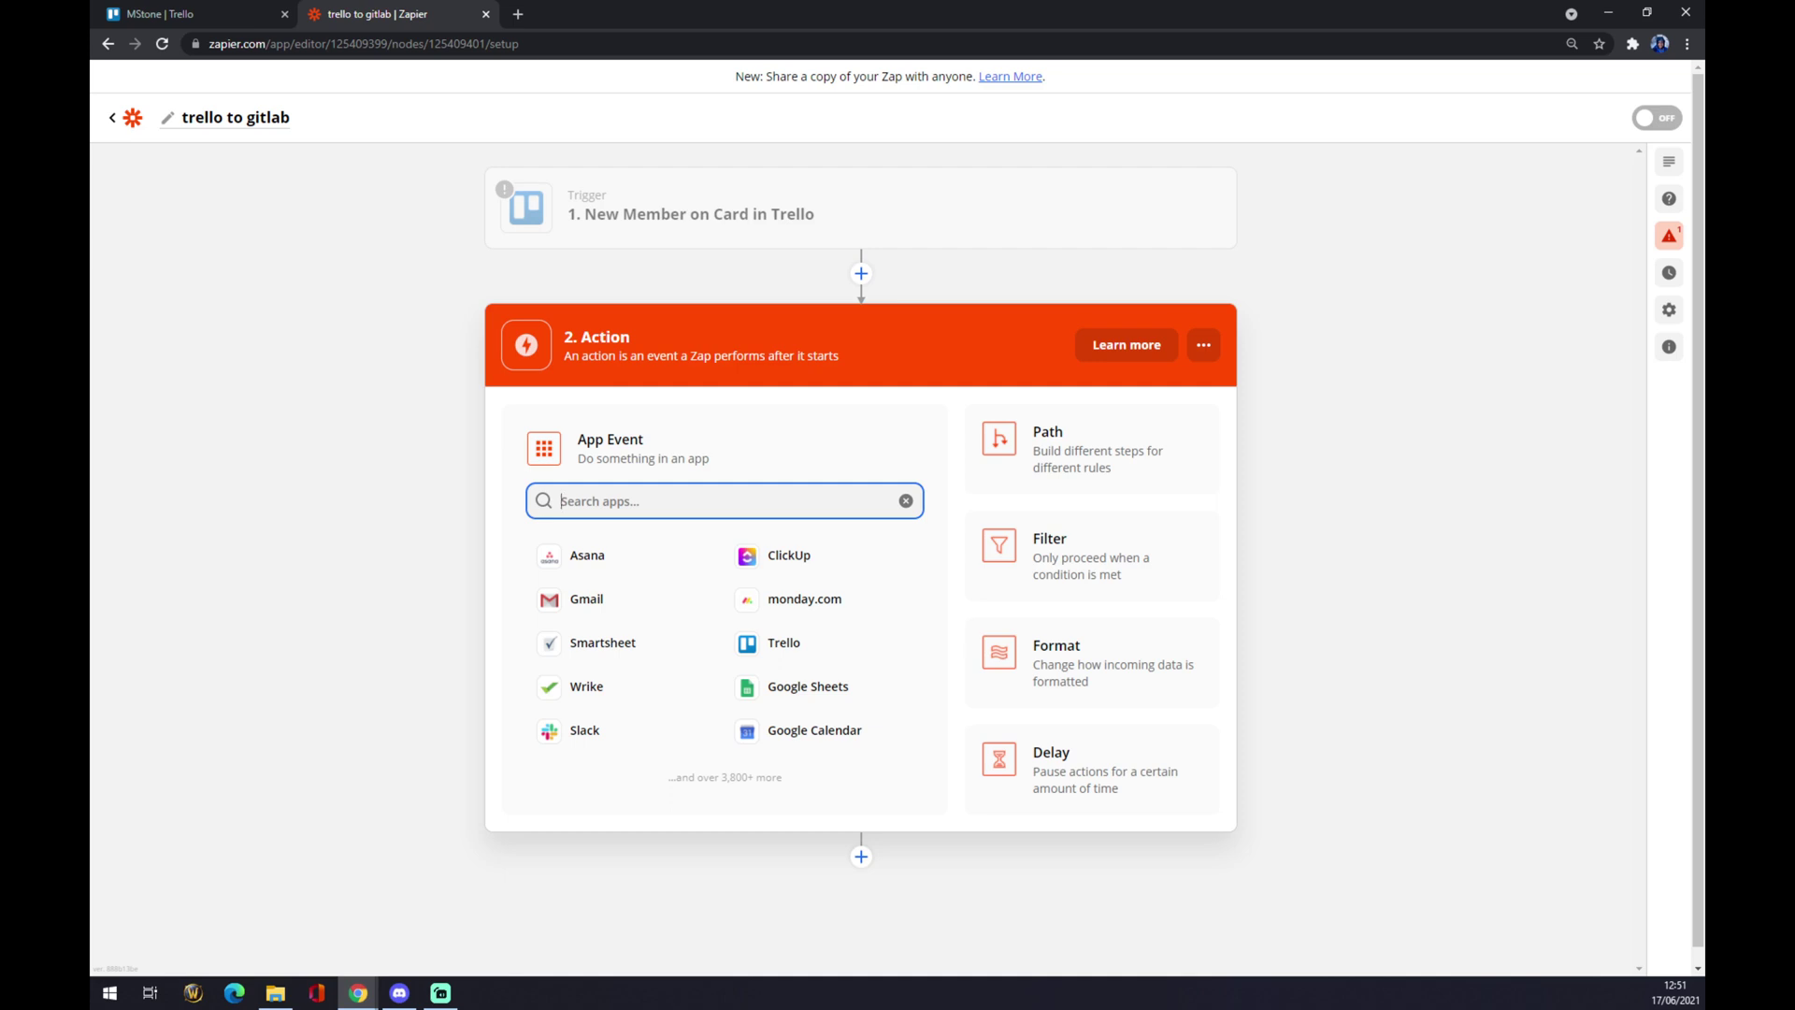
Set the action app to GitLab with Create Issue as the event and confirm
type("gitla")
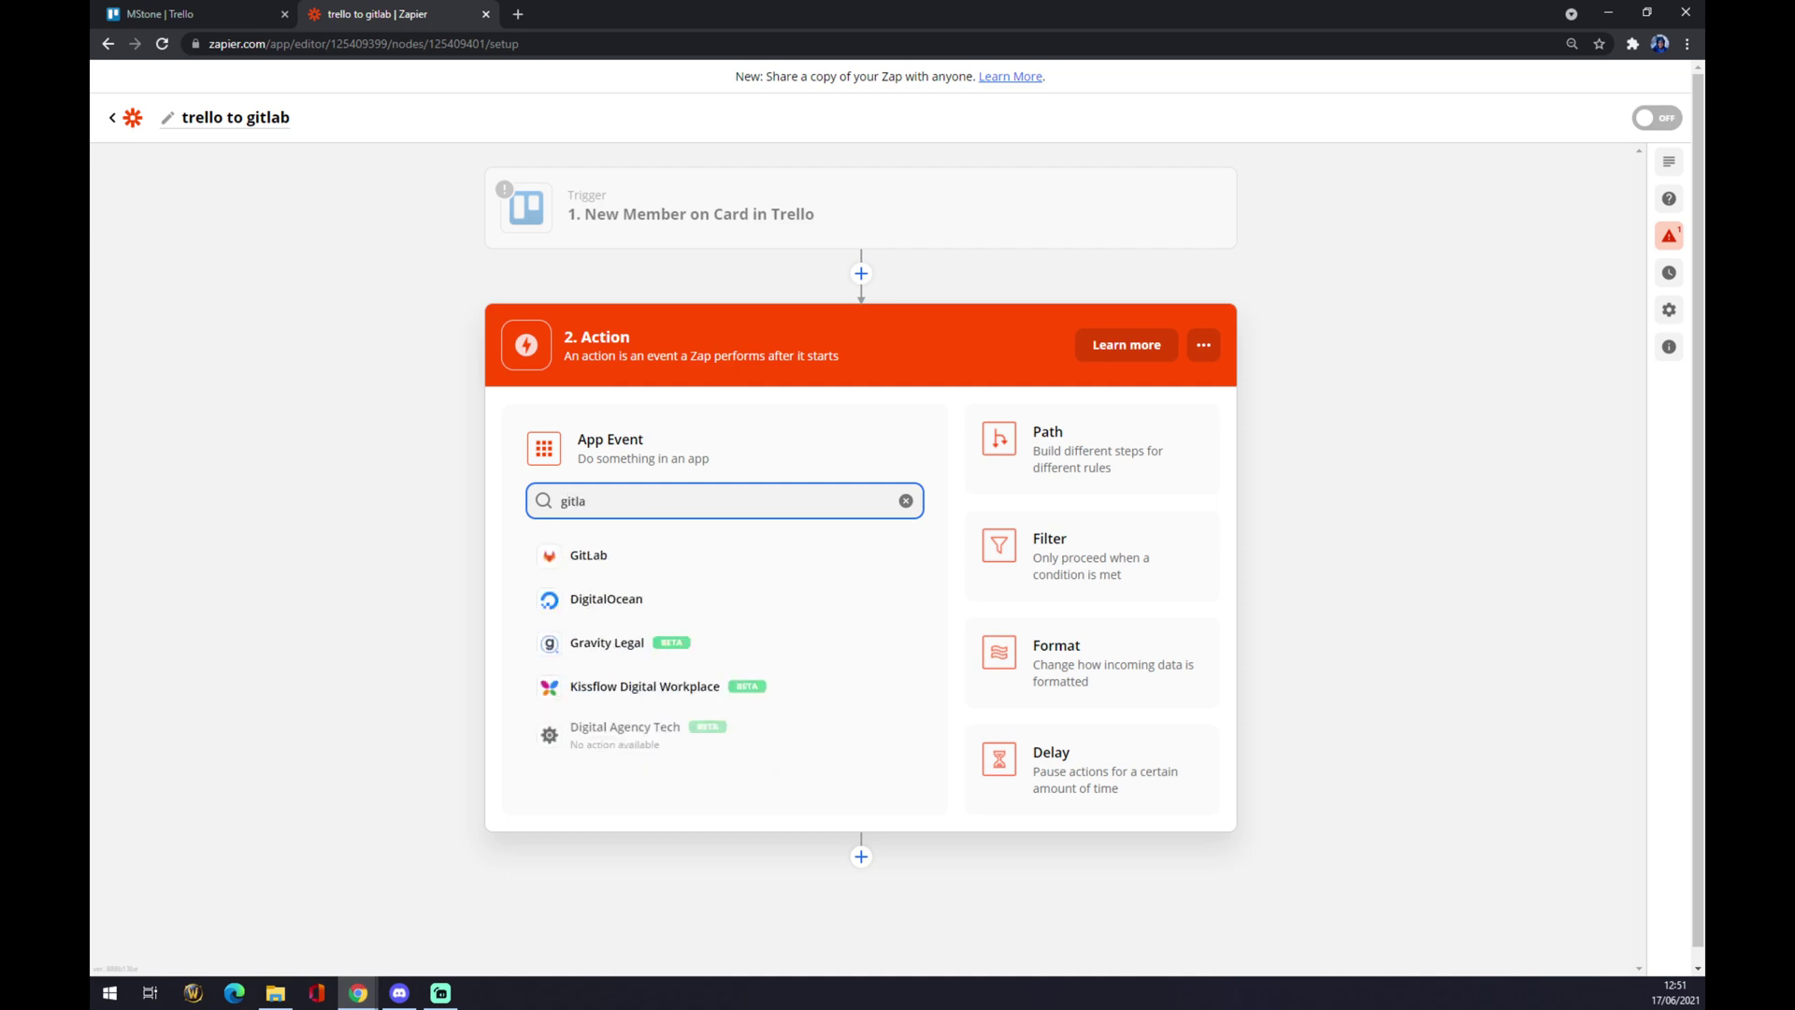
left_click(682, 553)
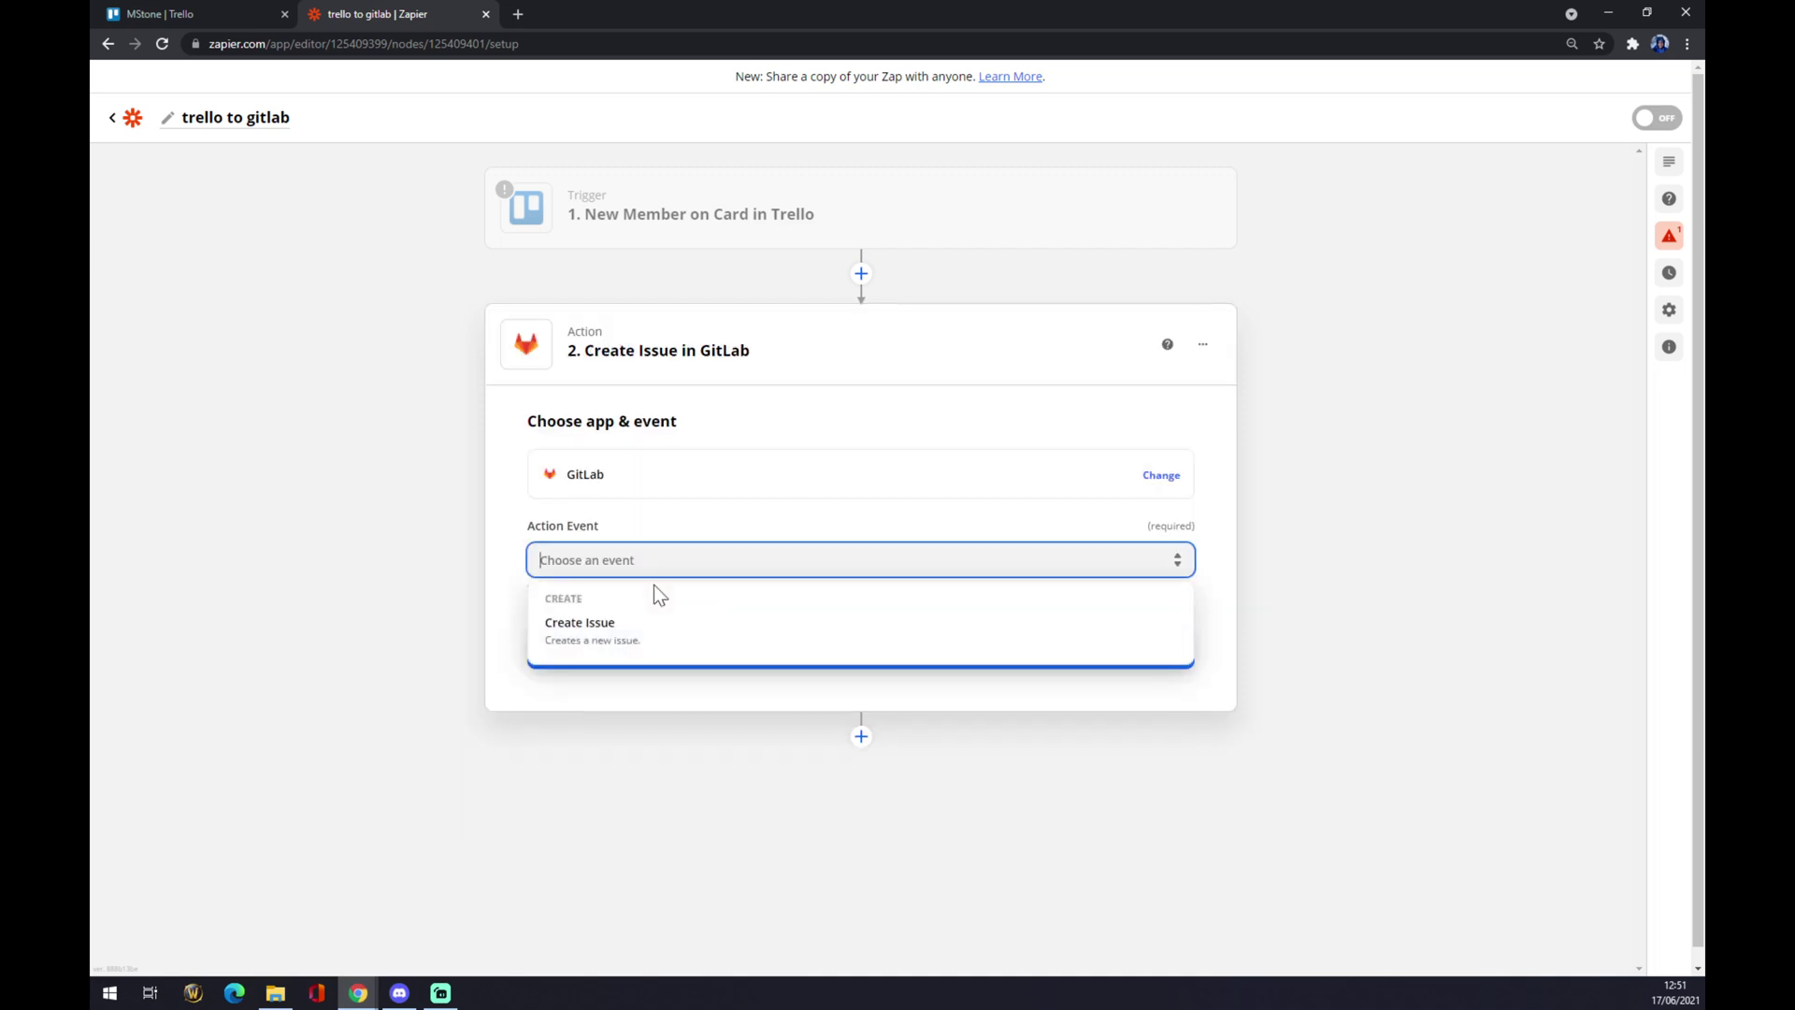
left_click(615, 643)
left_click(701, 661)
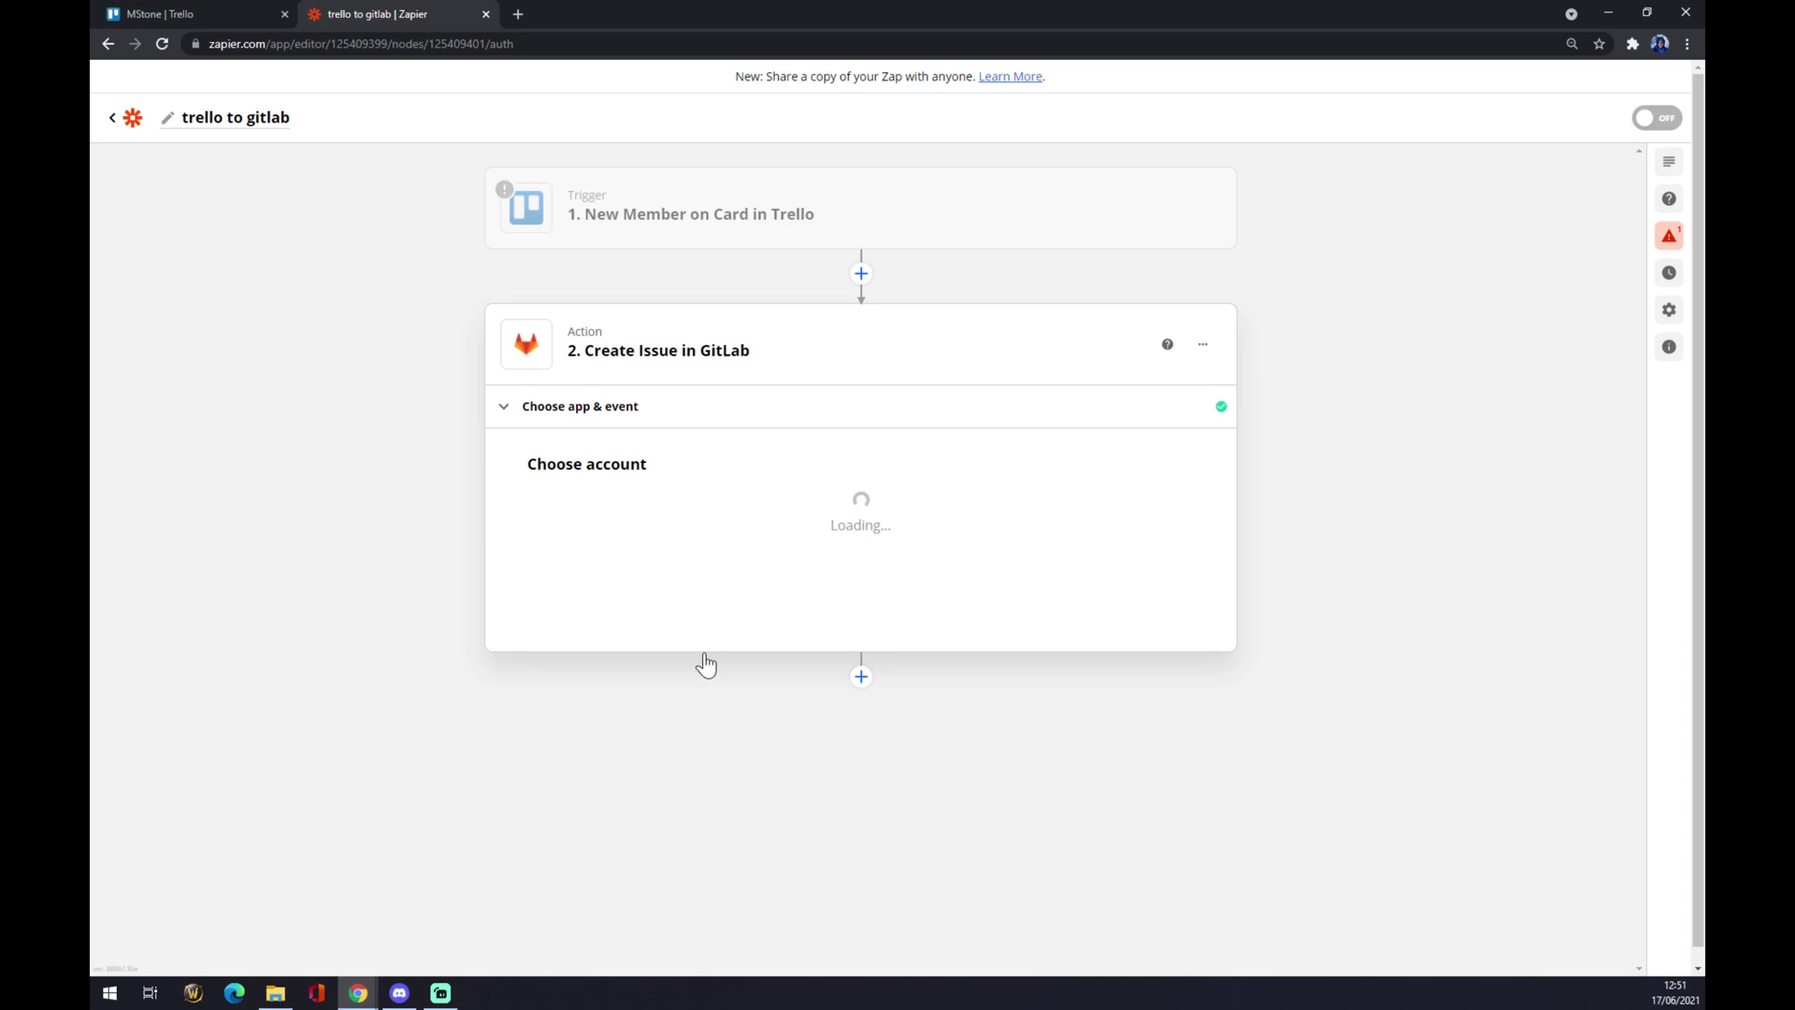